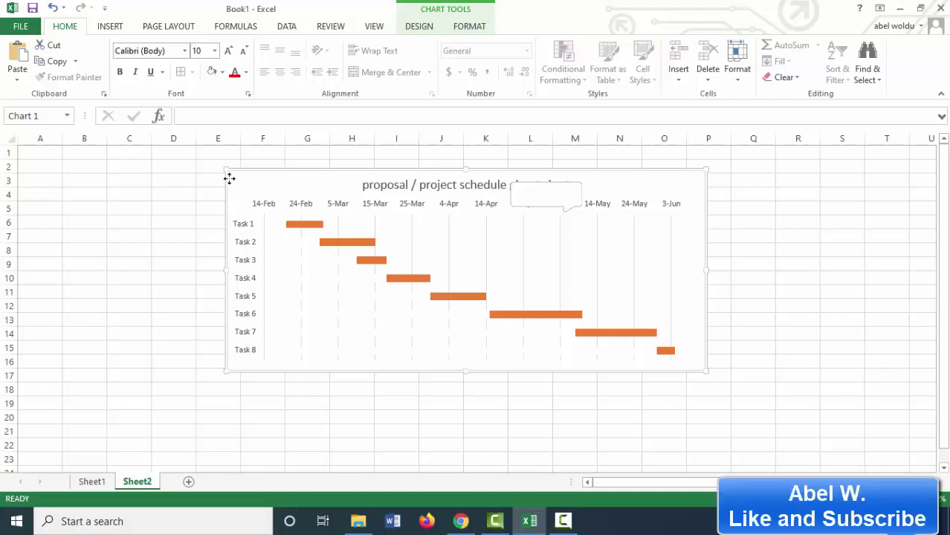
Nudge the Gantt chart on Sheet2 slightly lower, then switch to Sheet1.
left_click_drag(229, 179, 233, 186)
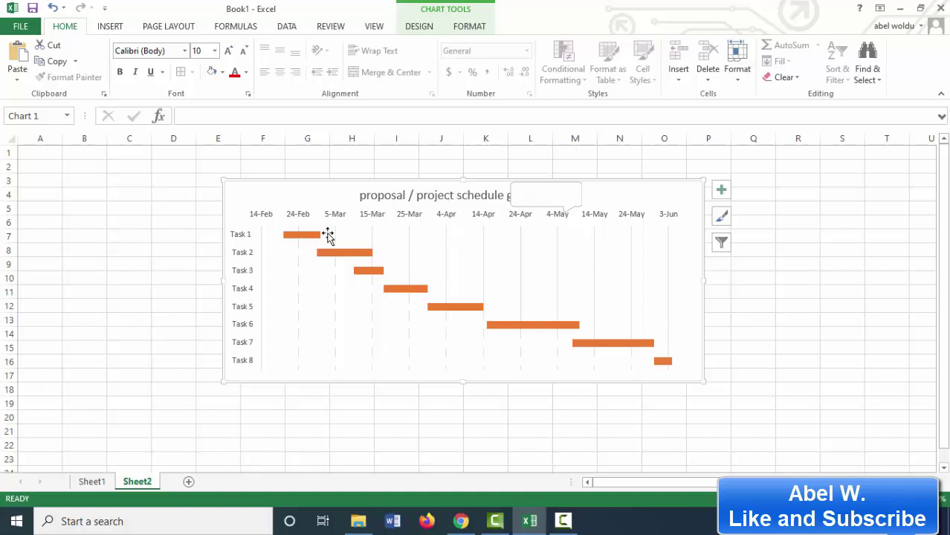
left_click_drag(476, 378, 474, 386)
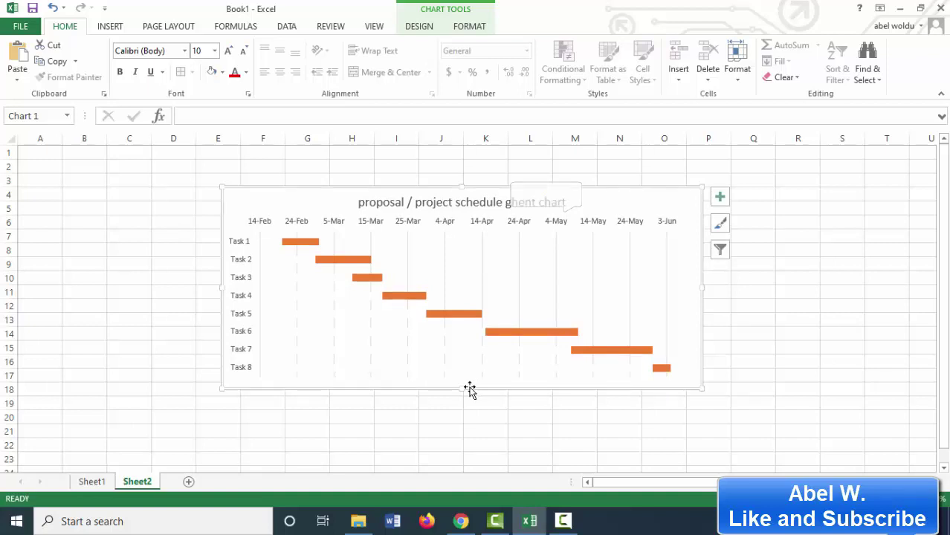
key("ctrl+Page_Up")
Fill the task name cells C4:C11 (Task 1 to Task 8) with light blue-grey.
left_click(140, 194)
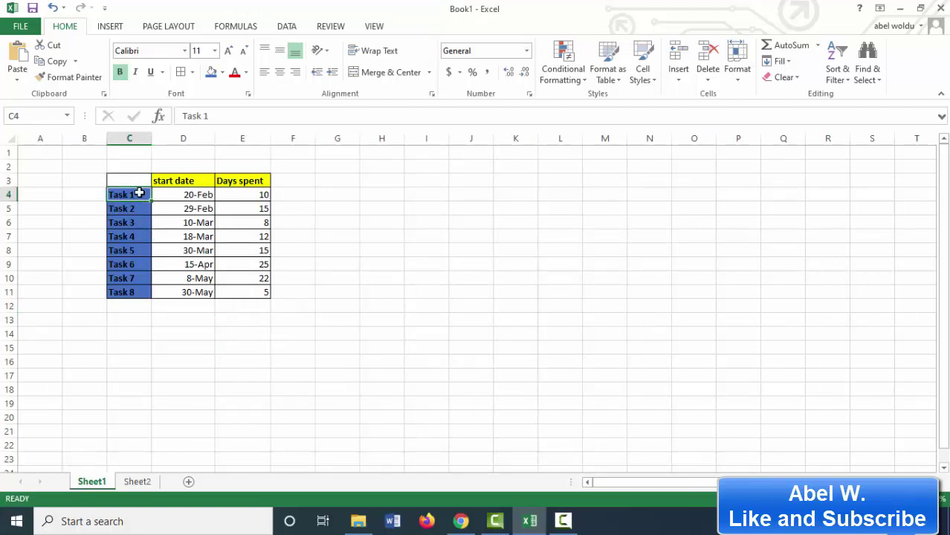
left_click_drag(139, 192, 133, 292)
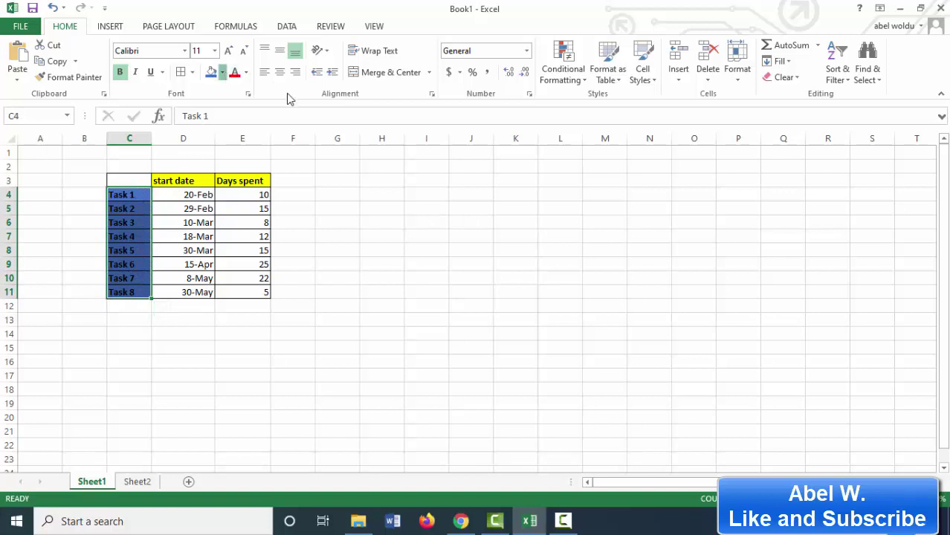
left_click(222, 72)
left_click(309, 130)
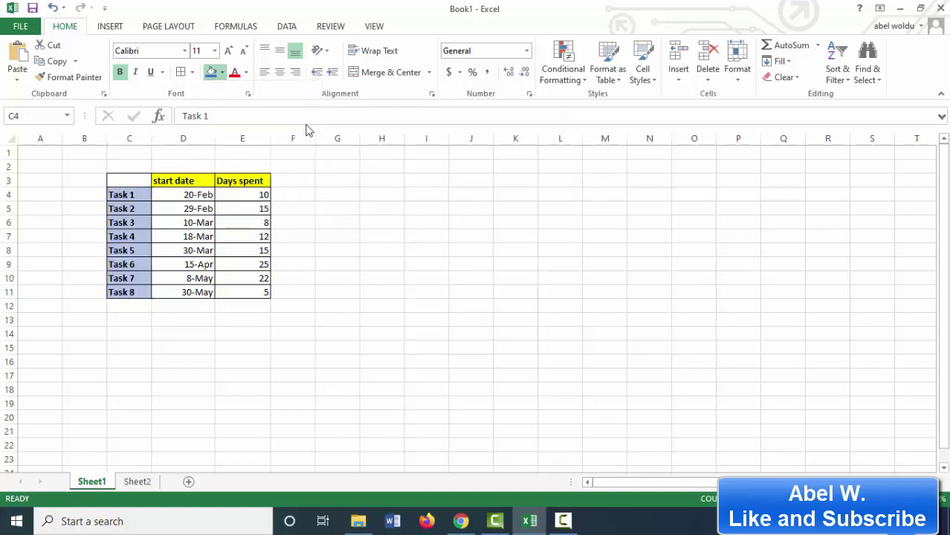
Review the start dates and days spent for Task 1 (10), Task 2 (15) and Task 8 (5).
left_click(122, 195)
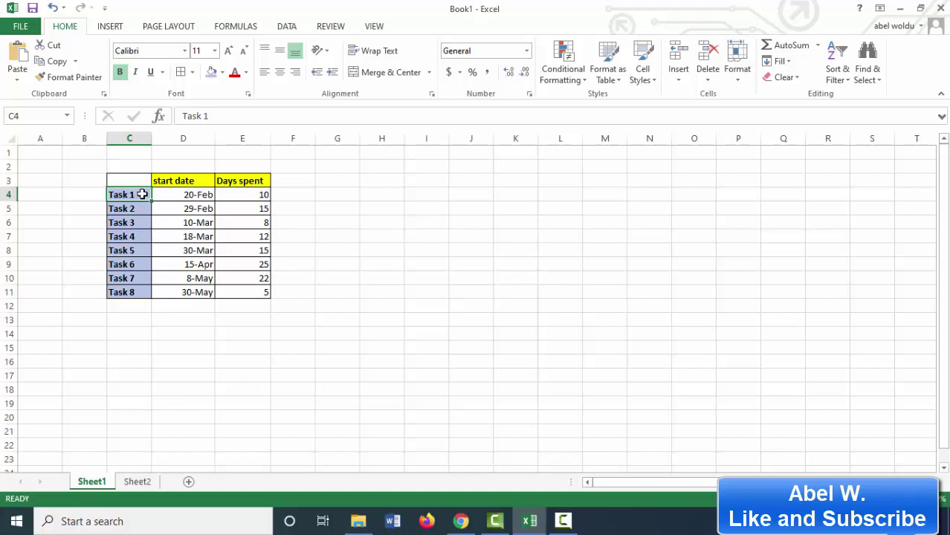
left_click(181, 193)
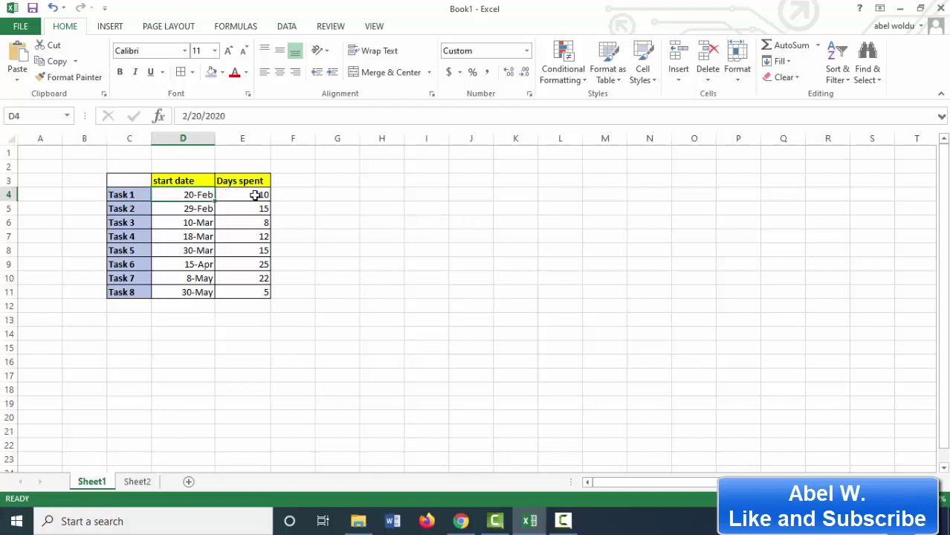
left_click(255, 194)
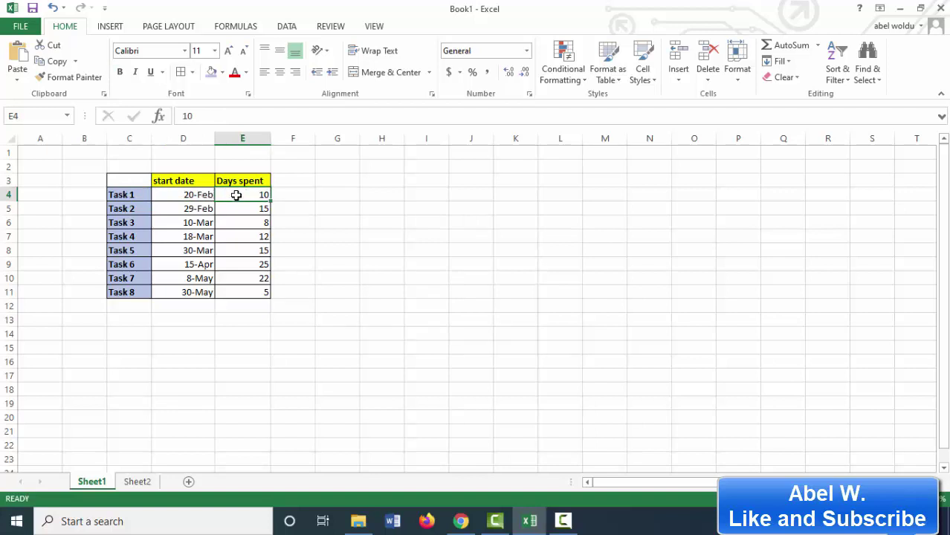
left_click(129, 195)
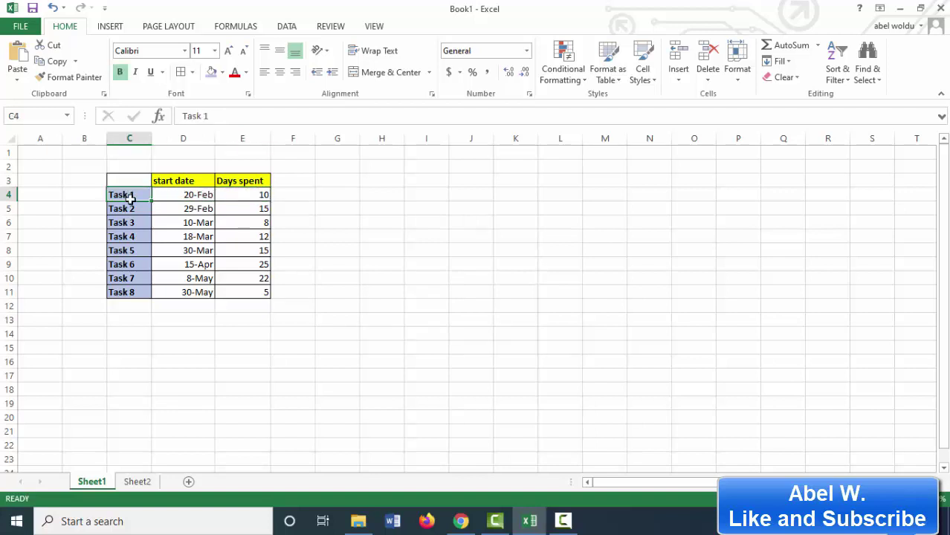
left_click(130, 209)
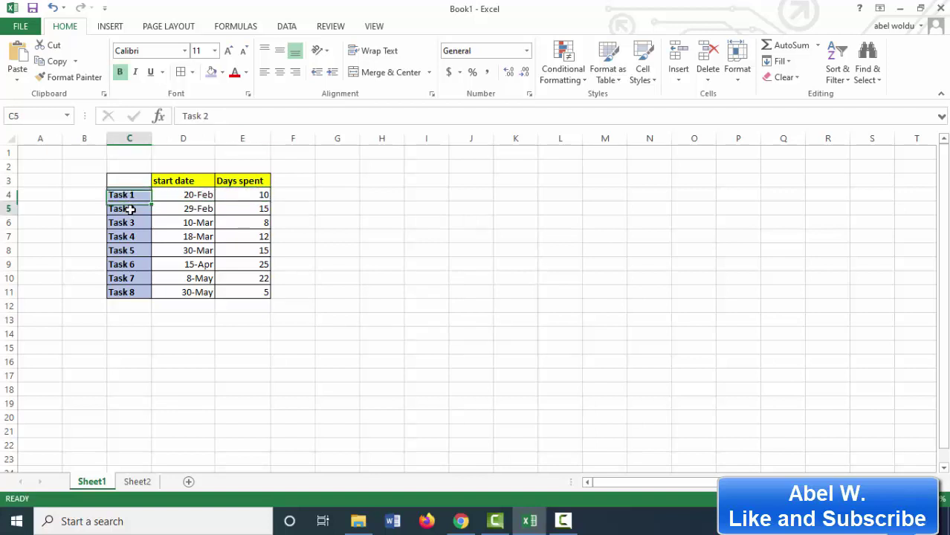
left_click(185, 210)
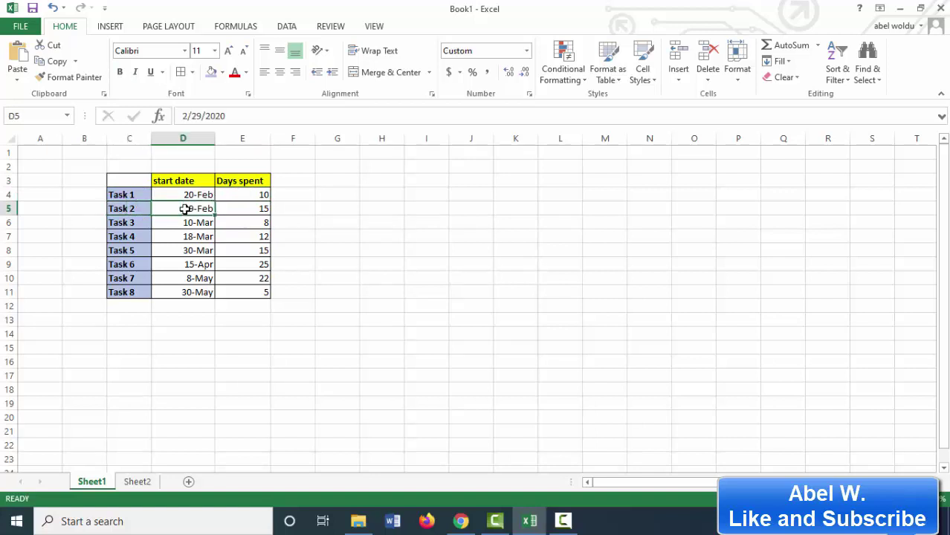
left_click(243, 210)
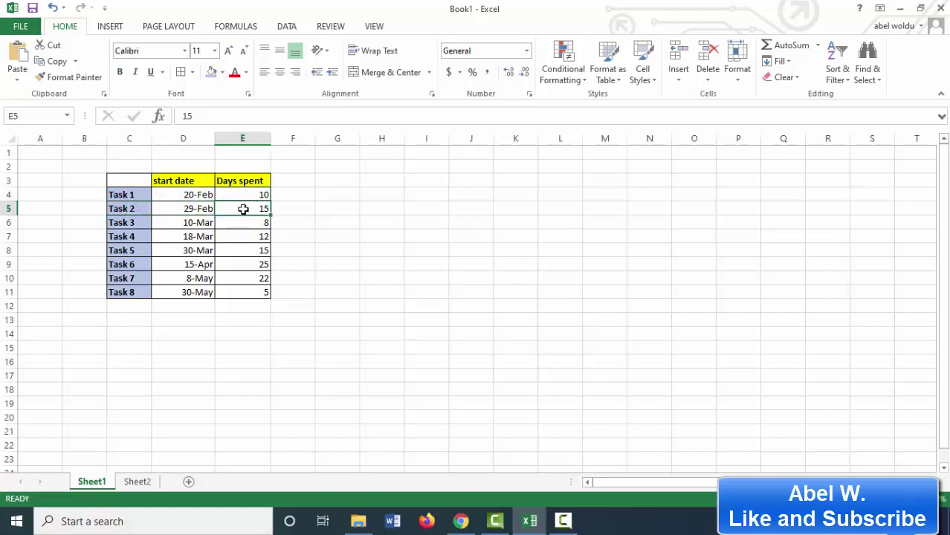
left_click(131, 292)
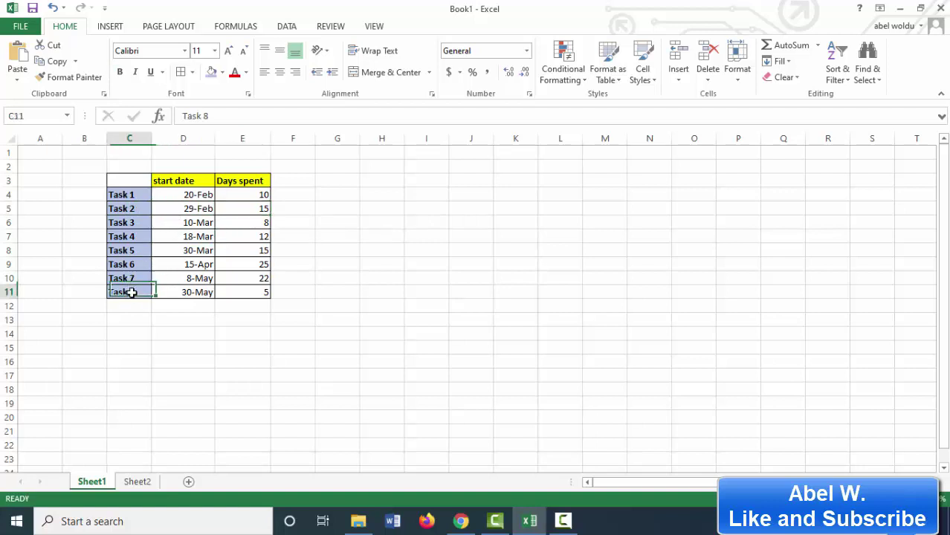
left_click(184, 293)
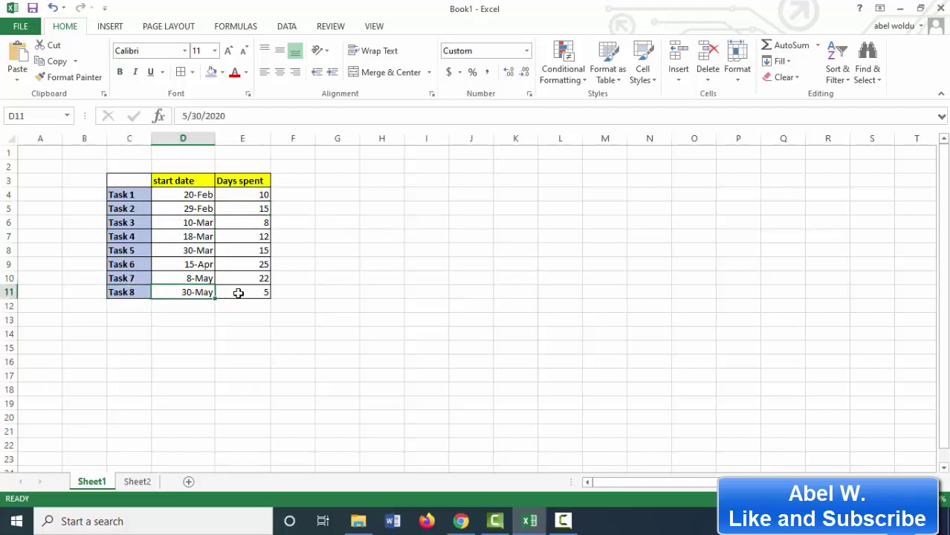
left_click(238, 293)
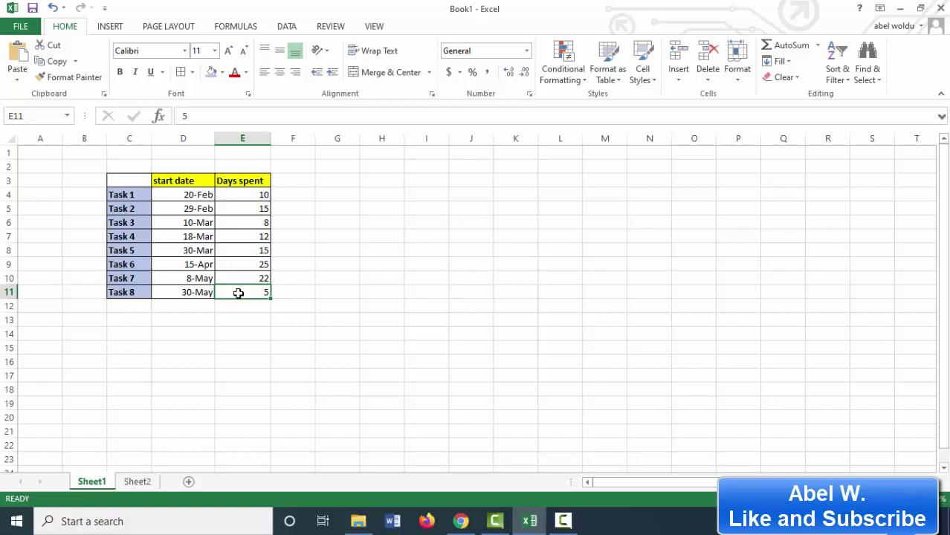
left_click(201, 200)
left_click(260, 297)
Insert a blank 2-D stacked bar chart and place it beside the table in columns G to N.
left_click(116, 30)
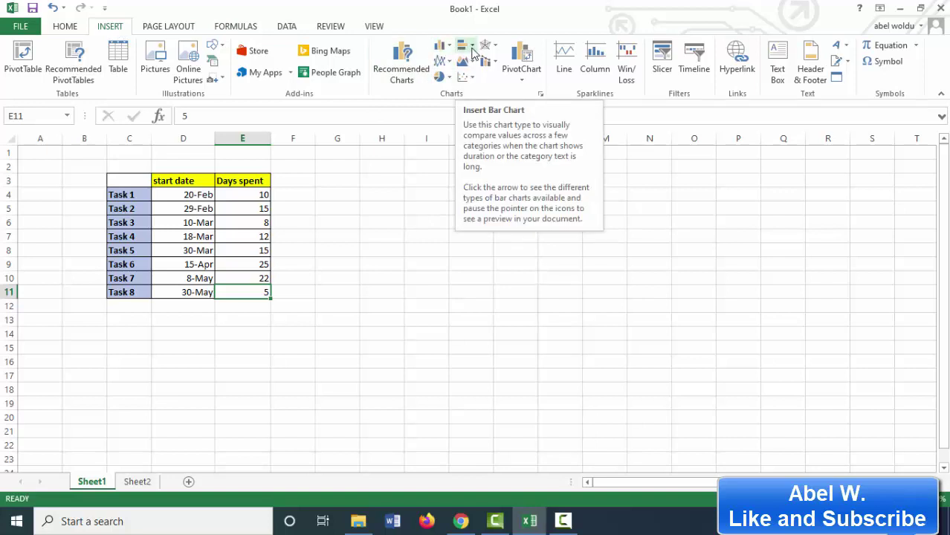
left_click(472, 51)
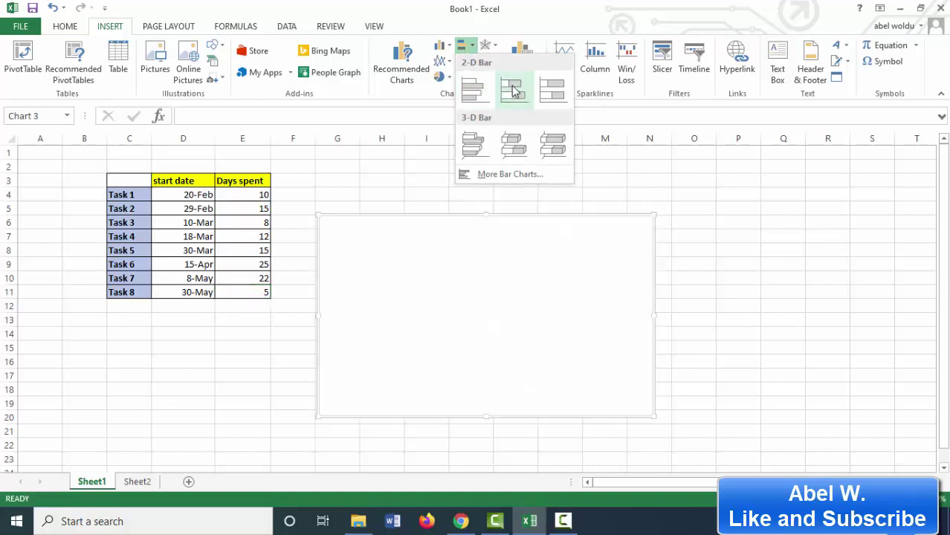
left_click(513, 89)
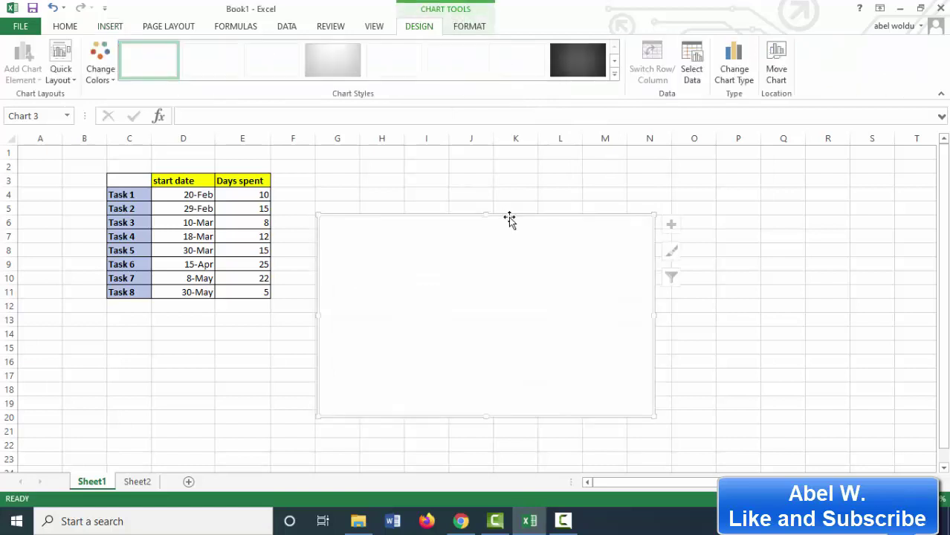
left_click_drag(512, 224, 508, 189)
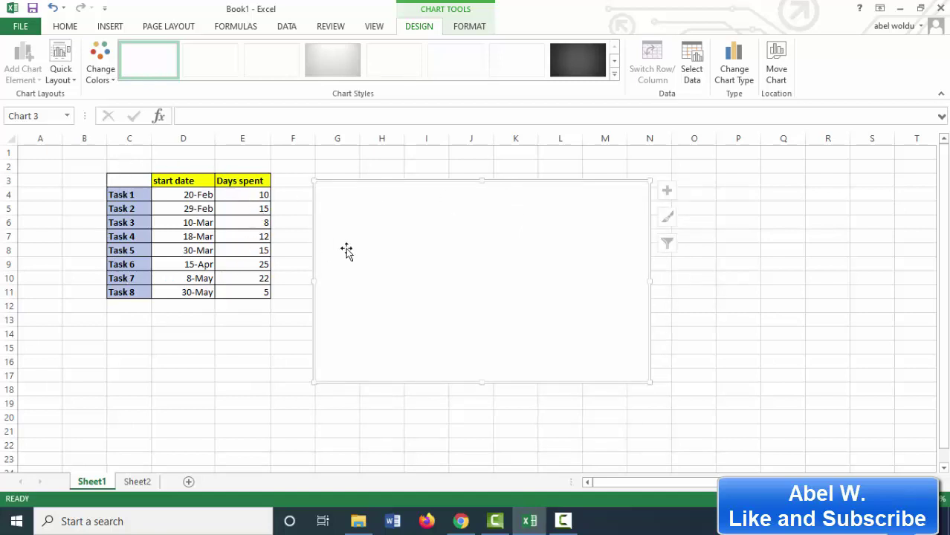
Add a 'start date' series to the chart using the start dates in D4:D11.
left_click(691, 67)
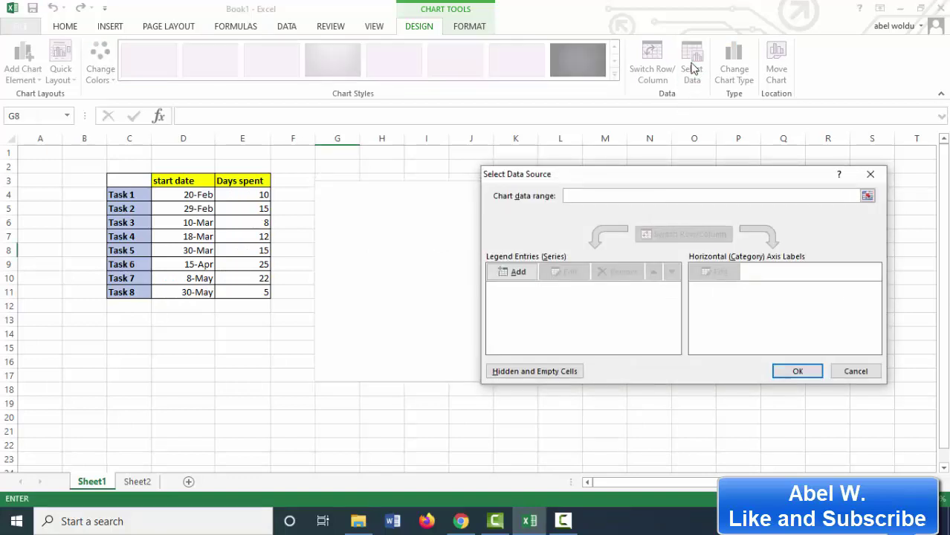
left_click(518, 272)
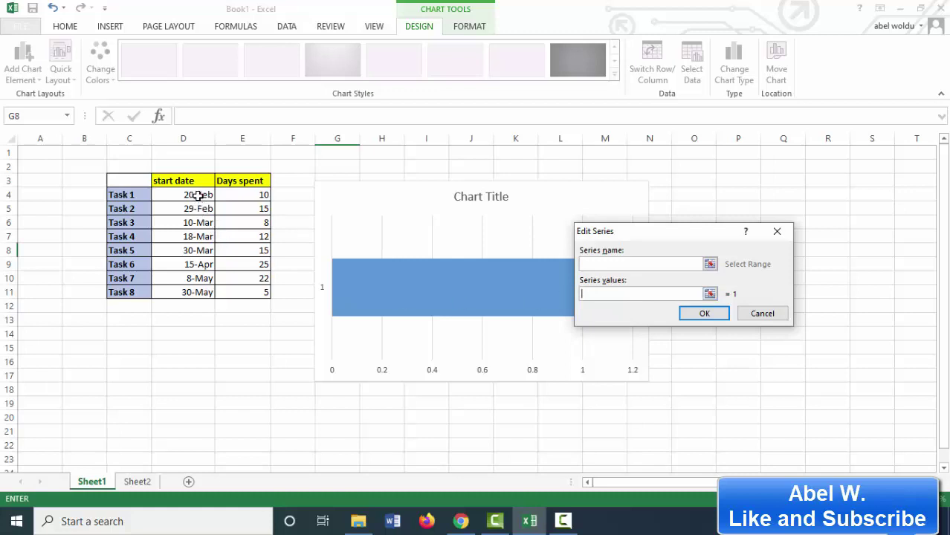
left_click_drag(197, 195, 197, 291)
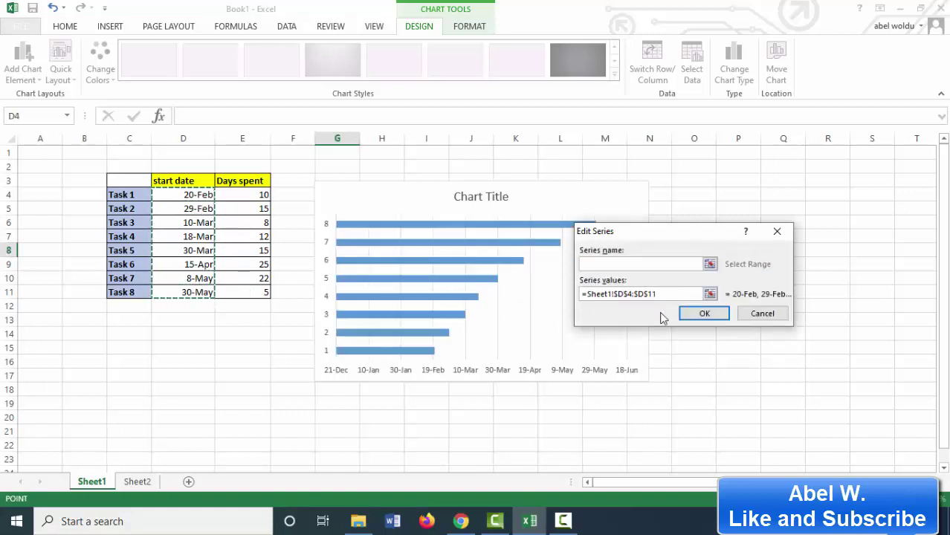
left_click(641, 265)
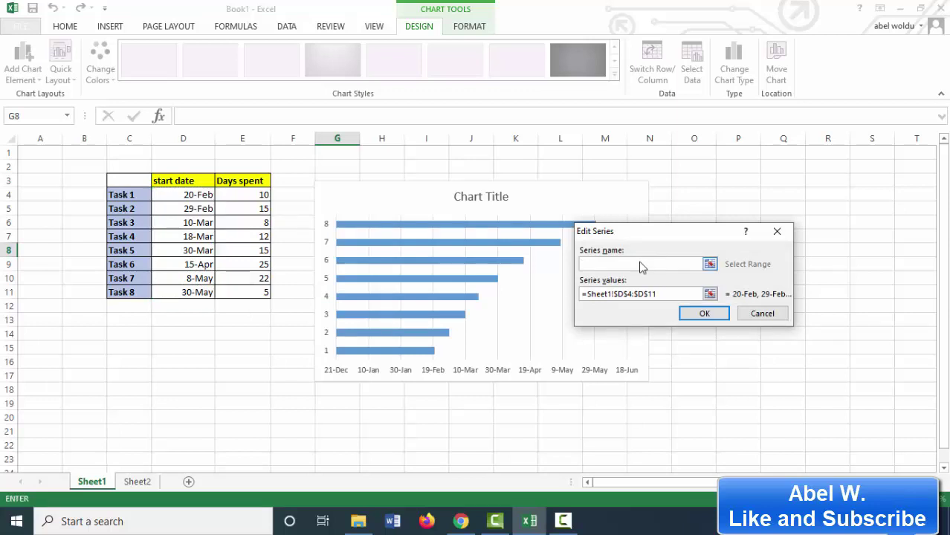
type("start date")
left_click(698, 314)
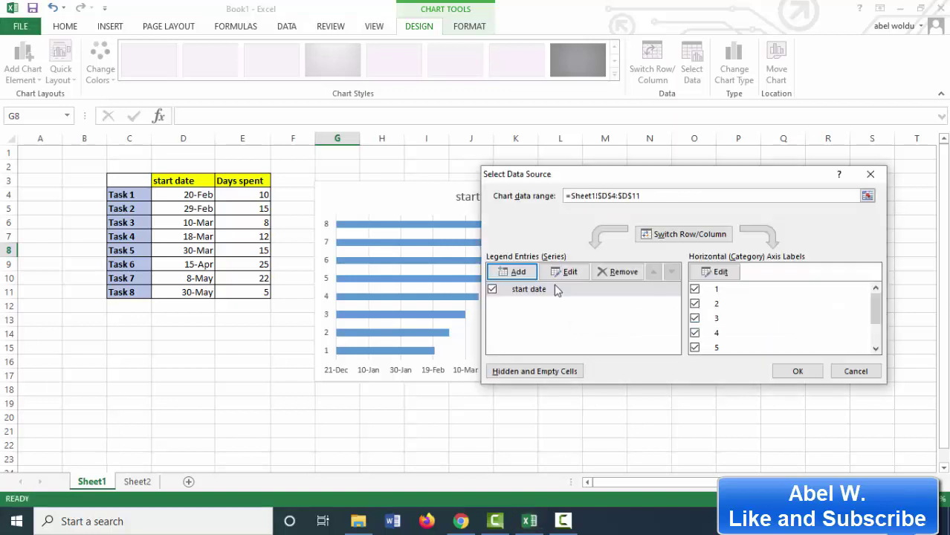
Add a 'days spends' series using the durations in E4:E11.
left_click(520, 275)
type("days spends")
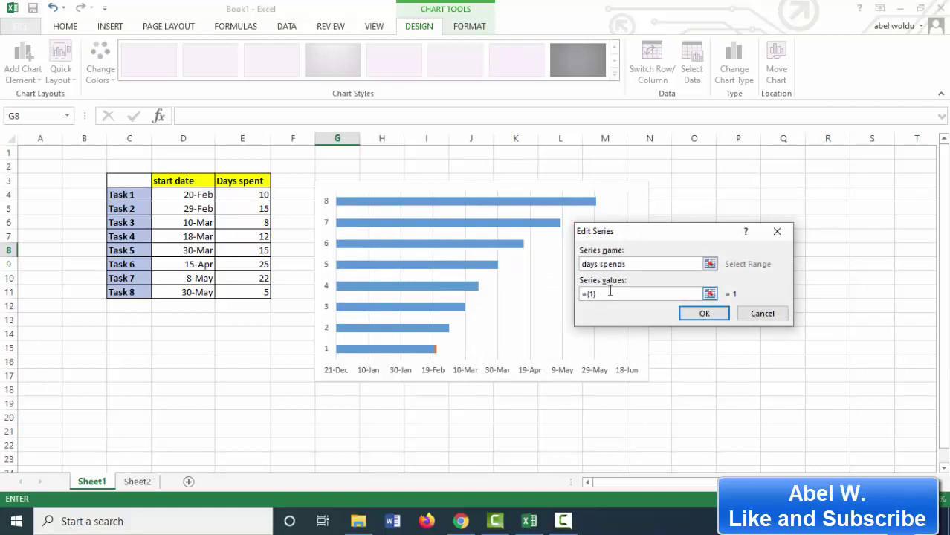
left_click(615, 294)
key("BackSpace")
key("BackSpace")
key("BackSpace")
left_click(246, 194)
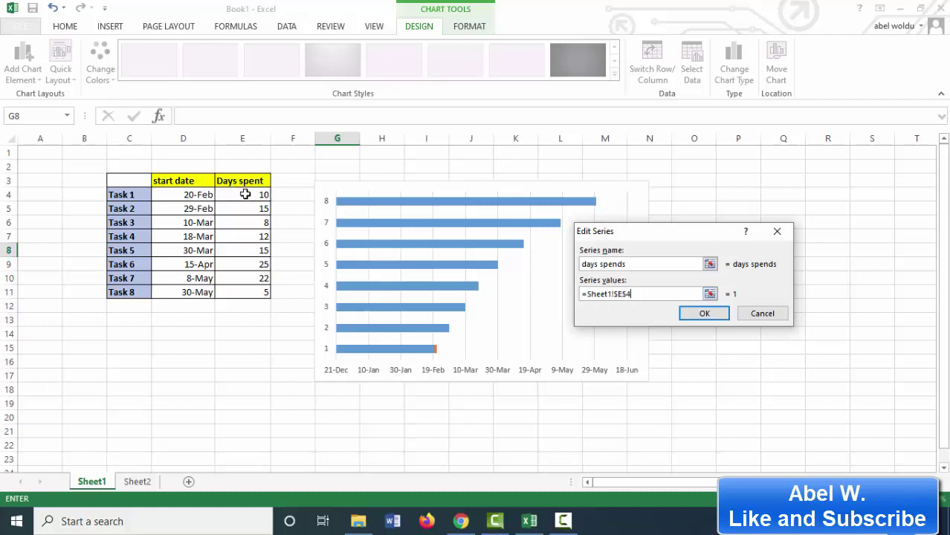
left_click_drag(245, 194, 242, 291)
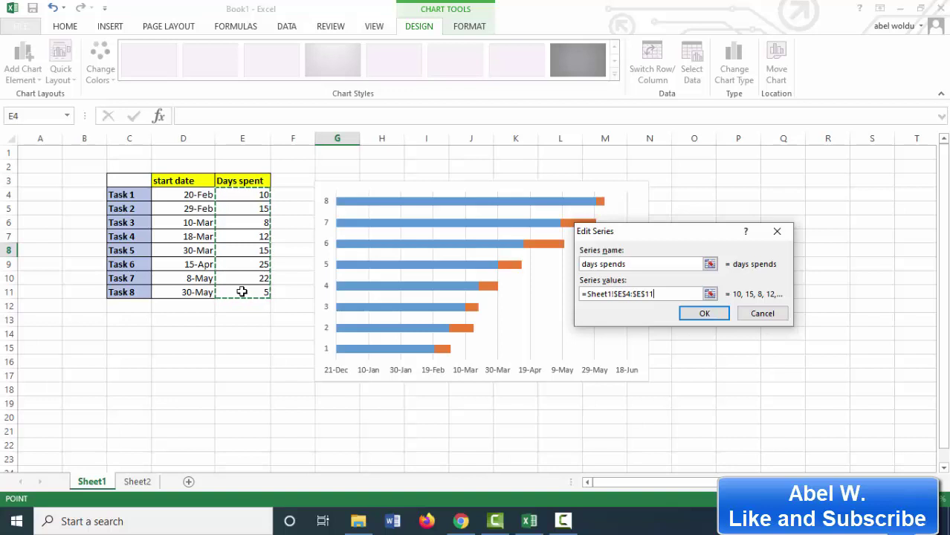
left_click(706, 314)
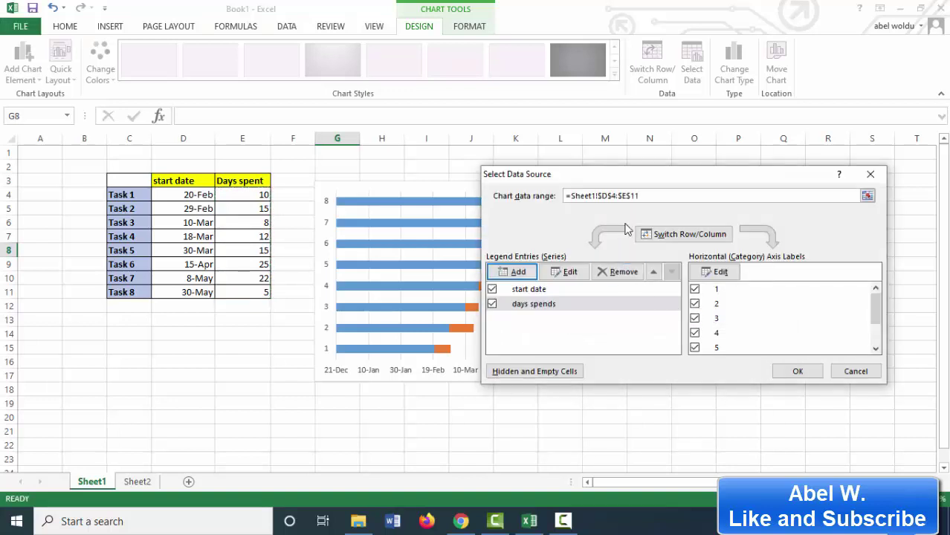
mouse_move(663, 184)
left_mouse_down()
mouse_move(790, 207)
mouse_move(779, 225)
left_mouse_up()
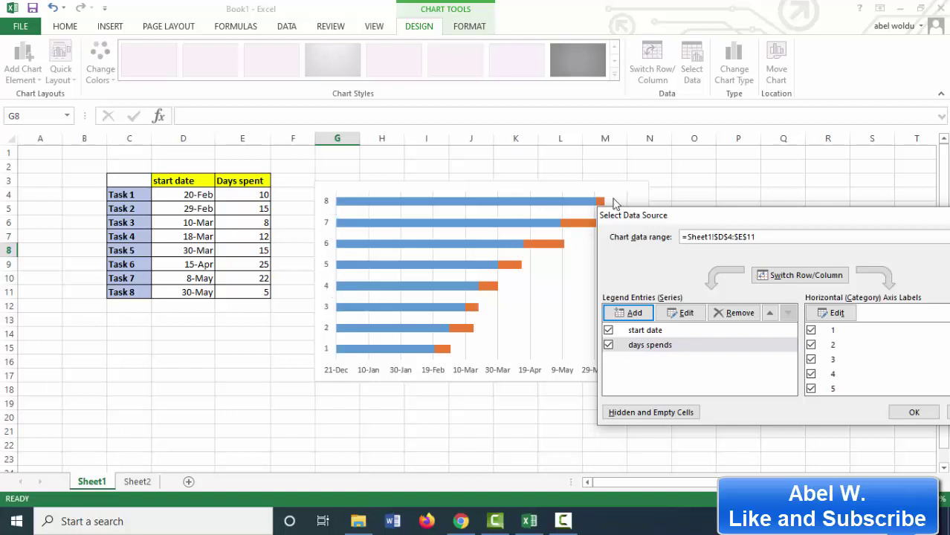
Set C4:C11 (Task 1 to Task 8) as the category axis labels and confirm the data source.
left_click_drag(743, 215, 610, 181)
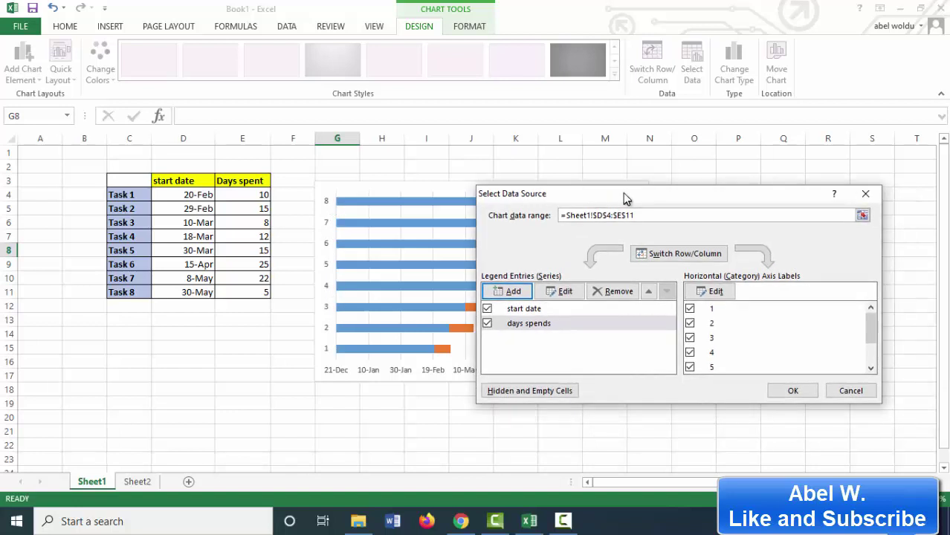
left_click(518, 301)
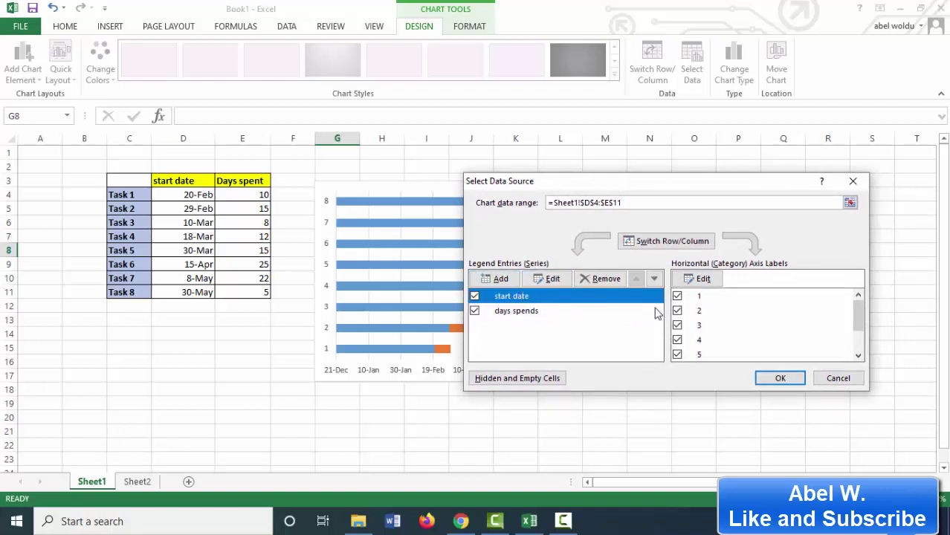
left_click(704, 279)
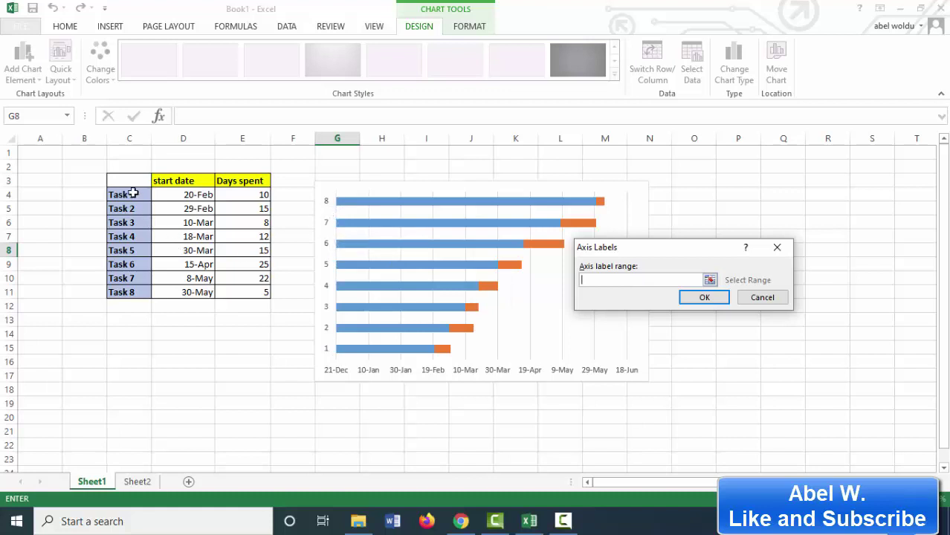
left_click_drag(133, 194, 128, 292)
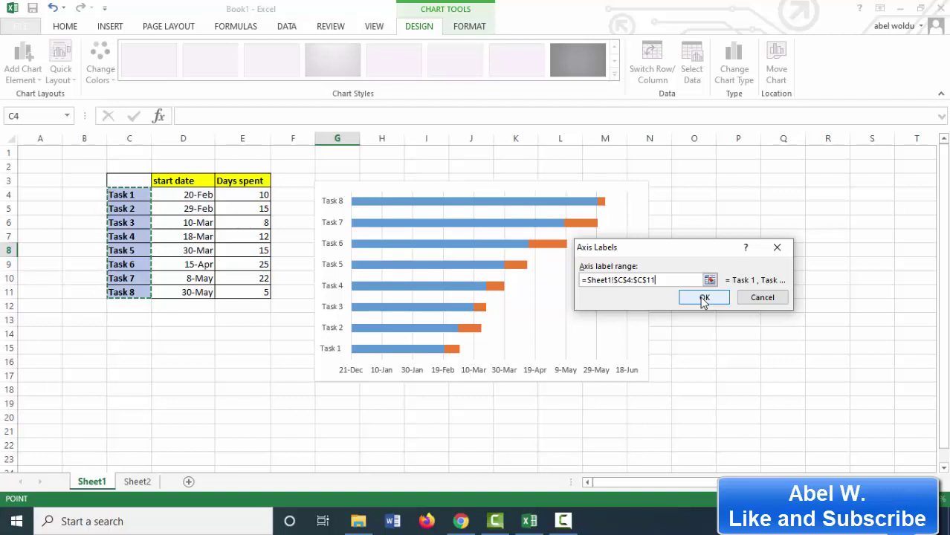
left_click(704, 299)
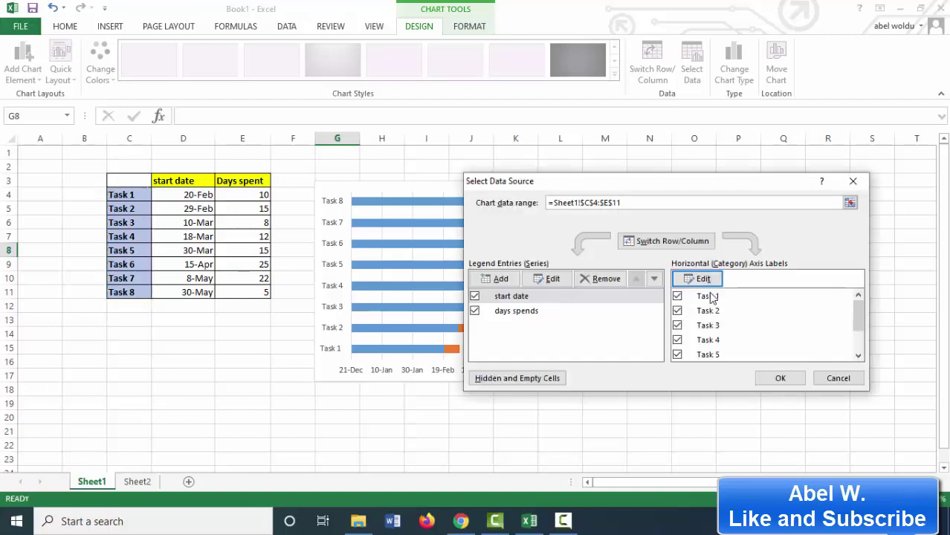
left_click(779, 379)
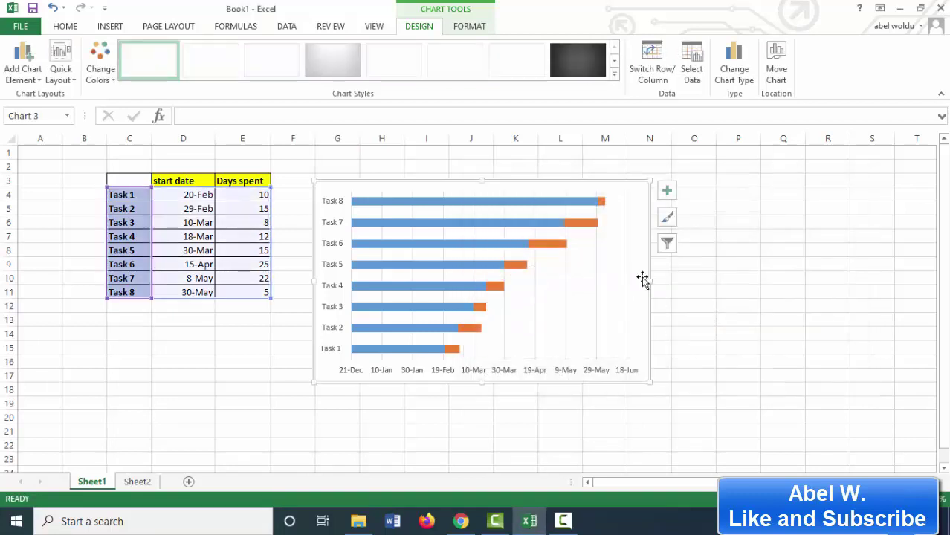
Shift the chart a little lower on the sheet and select its vertical task axis.
left_click_drag(643, 272, 637, 308)
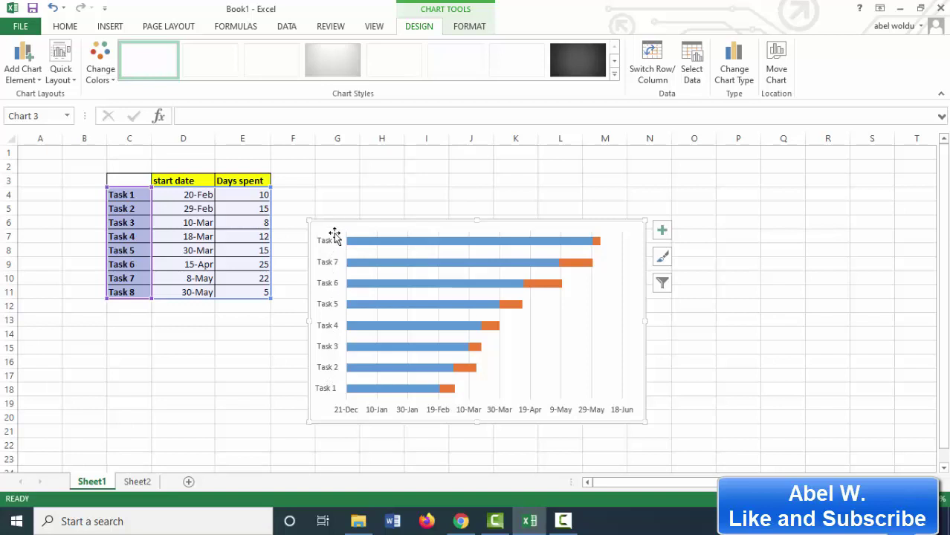
left_click(332, 292)
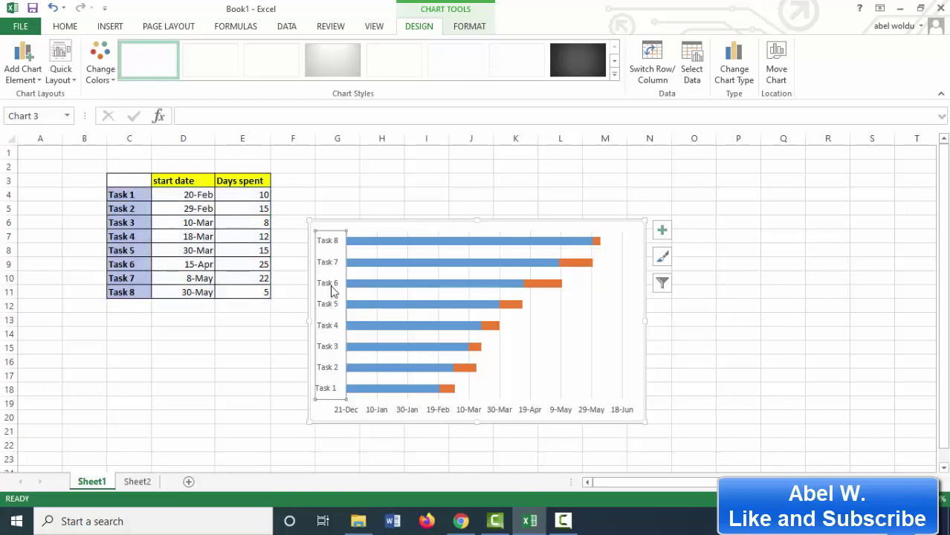
Set the task axis to categories in reverse order so Task 1 sits at the top.
right_click(332, 292)
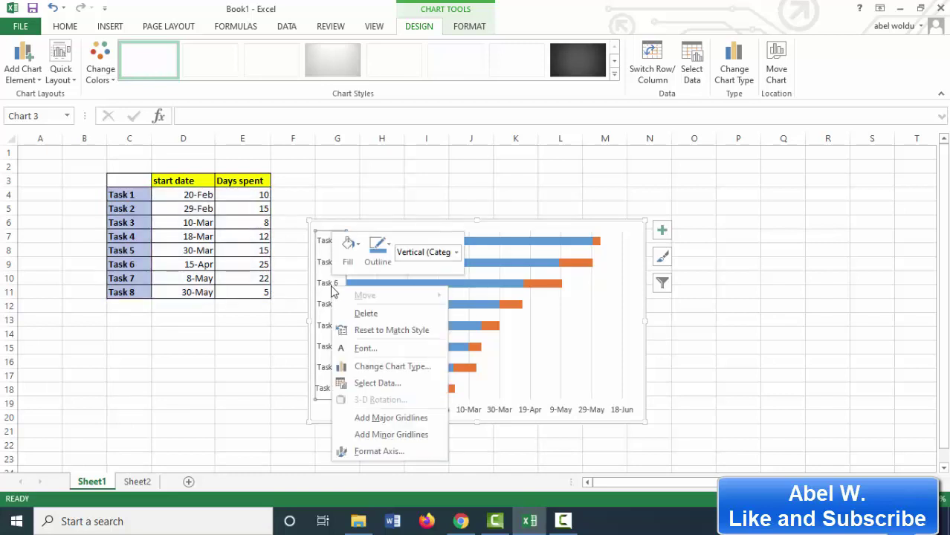
left_click(372, 453)
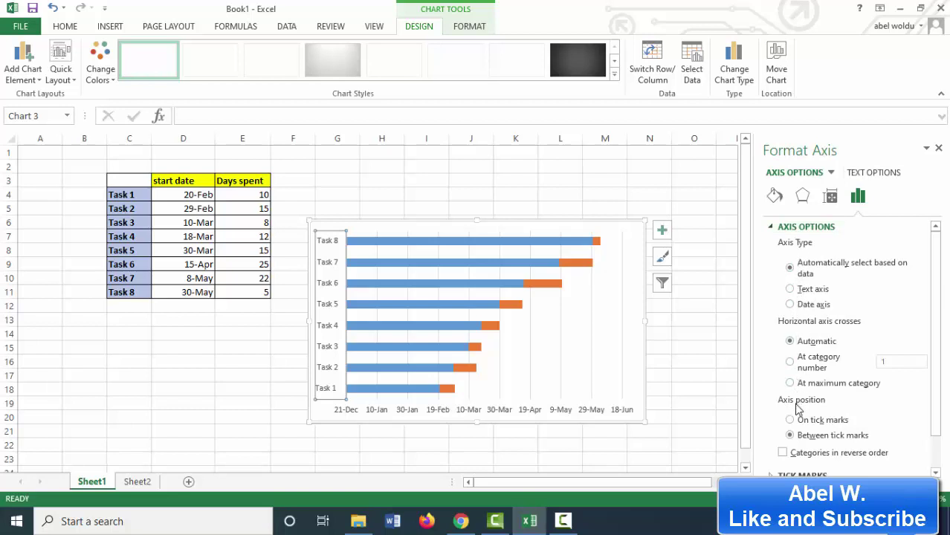
left_click(784, 453)
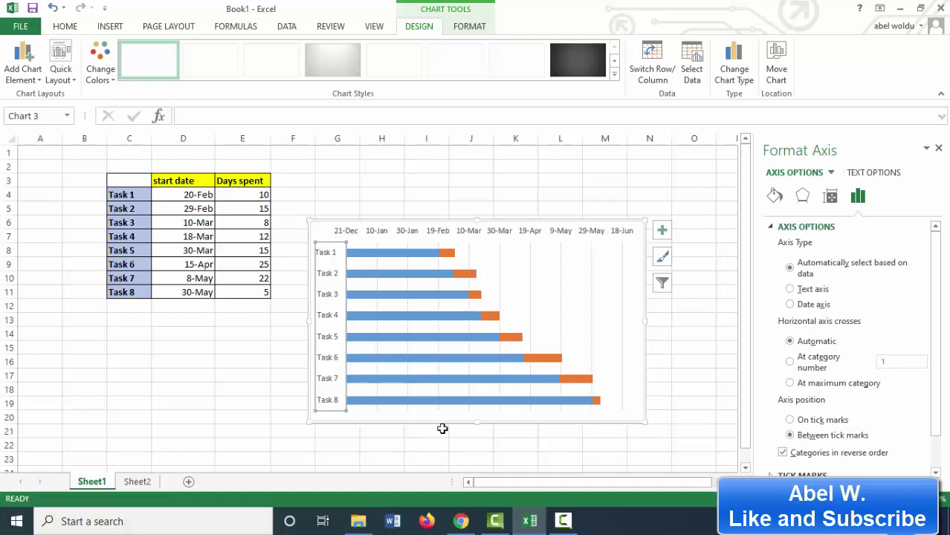
Move the chart up and give the blue start-date bars No Fill.
left_click(644, 375)
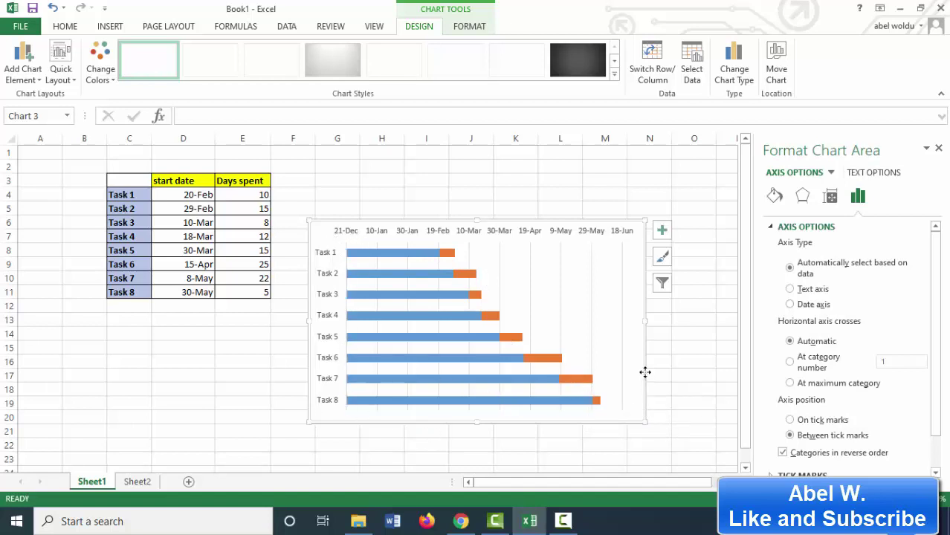
left_click_drag(641, 360, 639, 311)
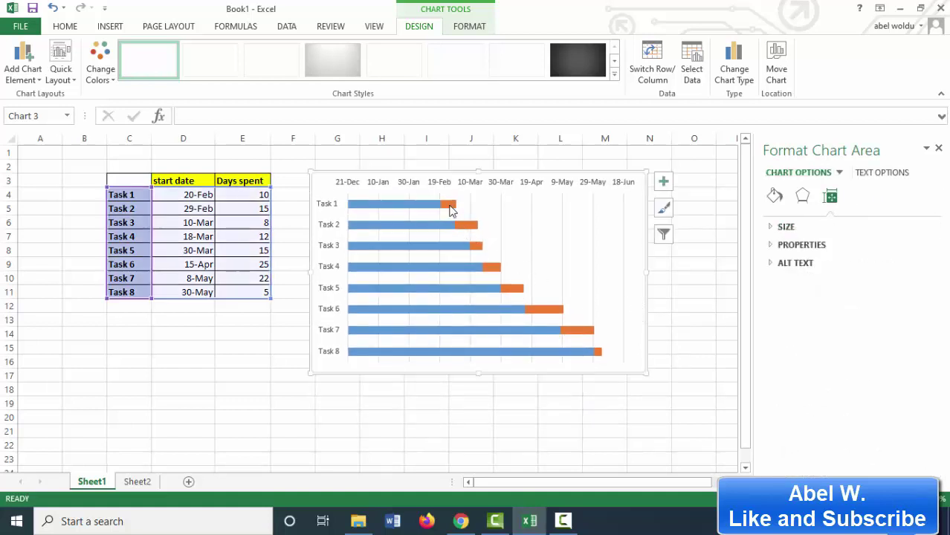
mouse_move(411, 204)
mouse_move(411, 252)
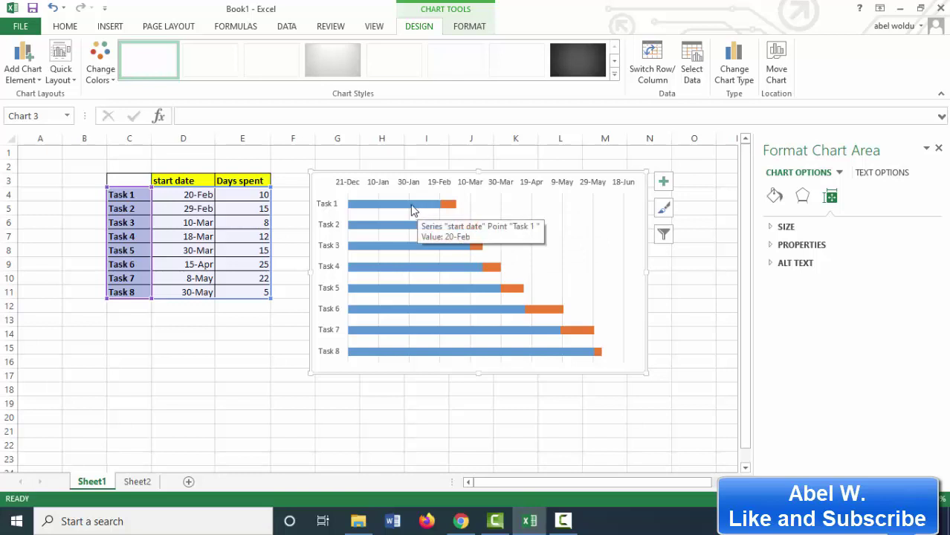
left_click(413, 211)
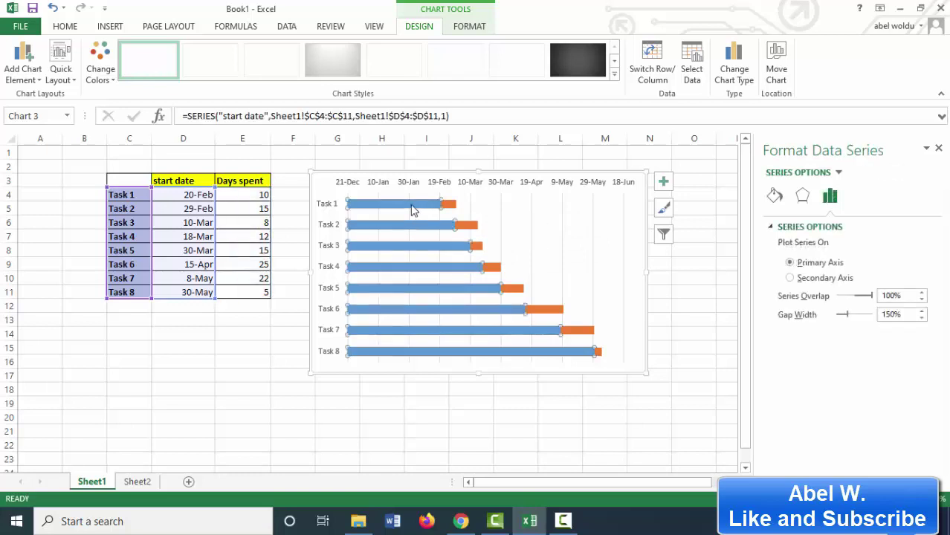
left_click(504, 372)
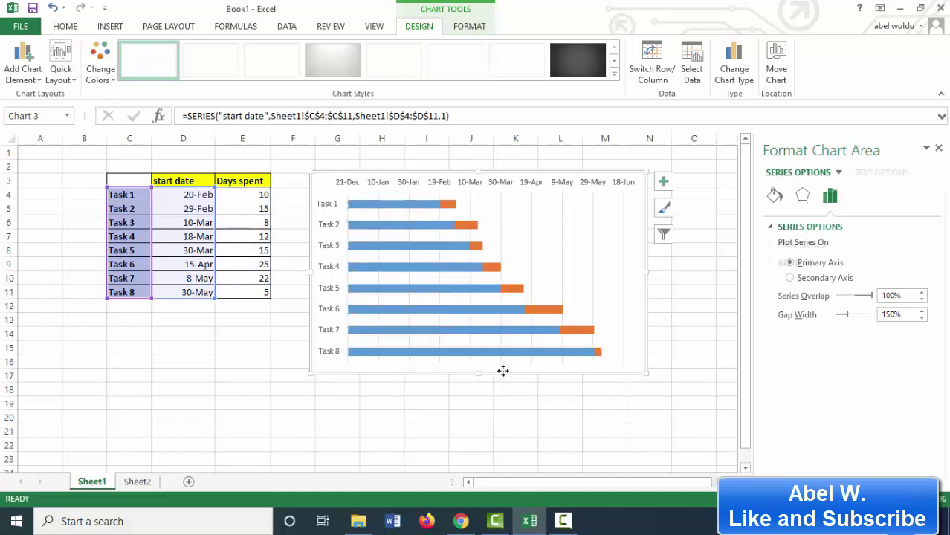
left_click(400, 210)
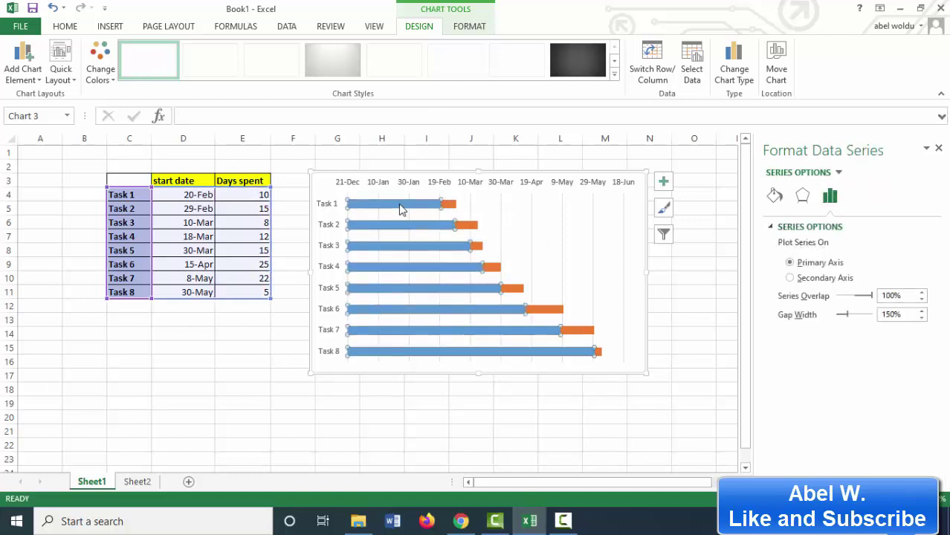
left_click(66, 27)
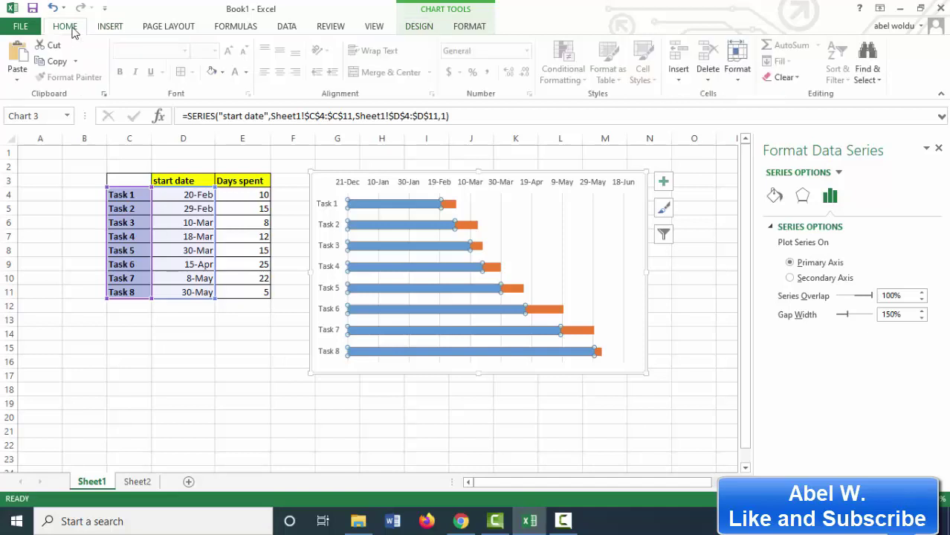
left_click(222, 73)
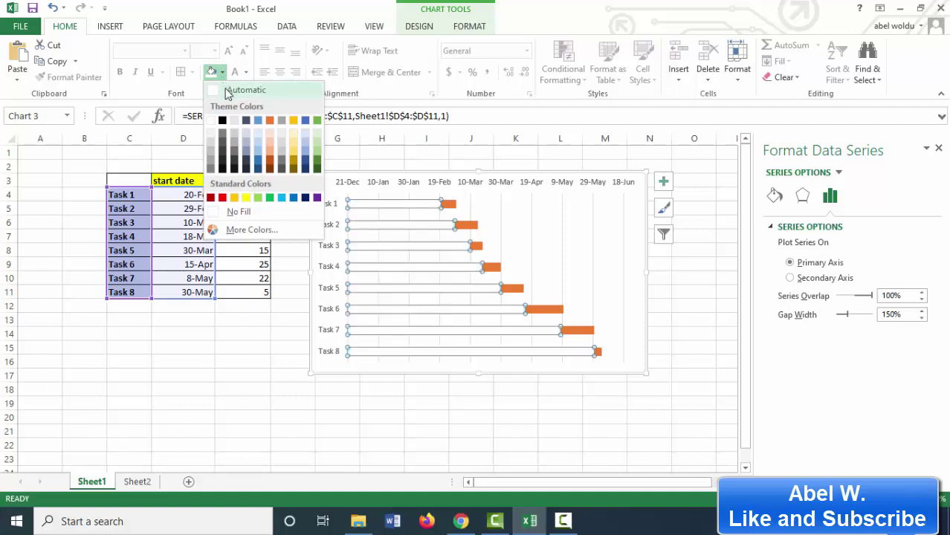
left_click(239, 213)
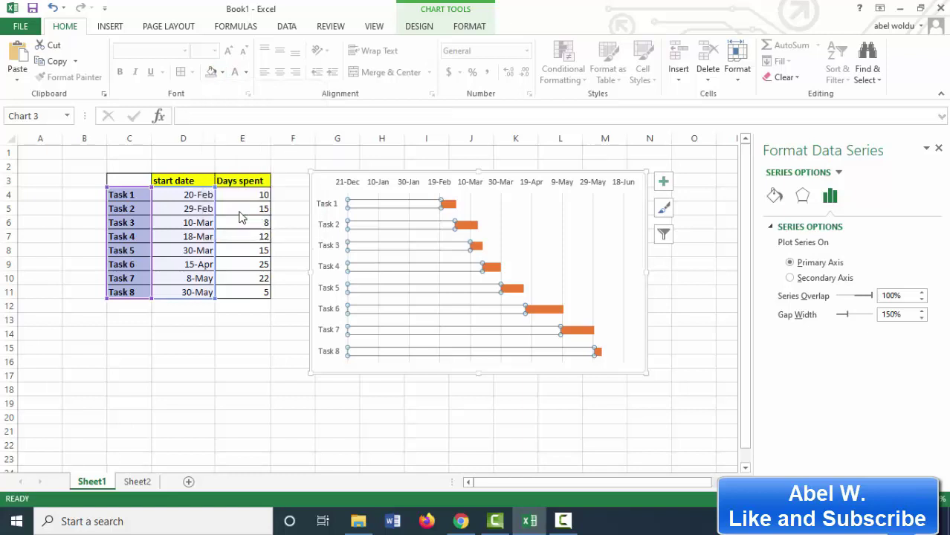
left_click(543, 371)
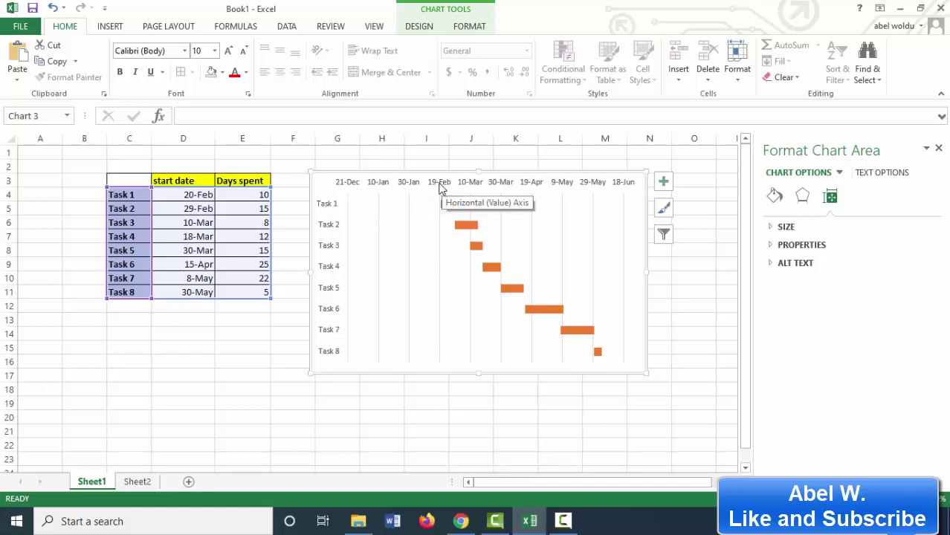
left_click(188, 194)
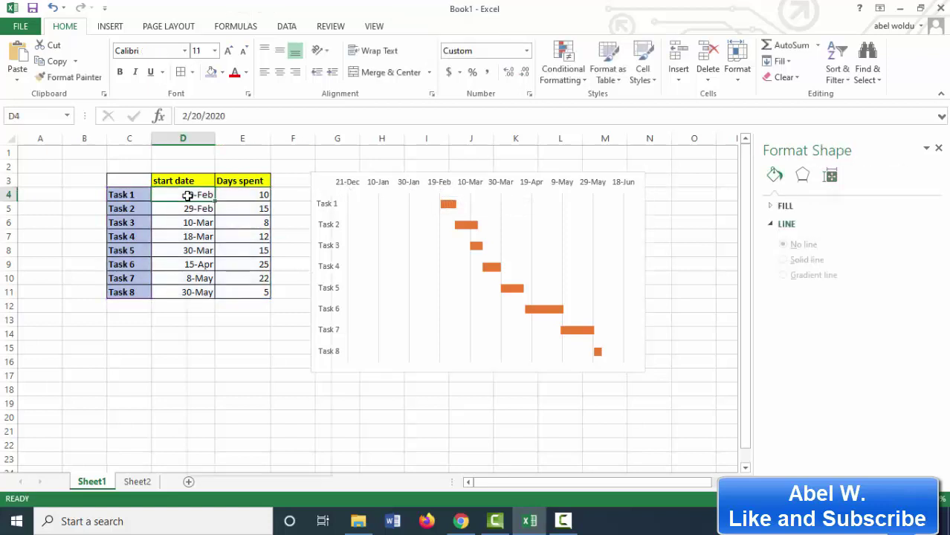
Copy the 20-Feb start date from D4 into C15 and format it as Number (43881.00).
right_click(187, 195)
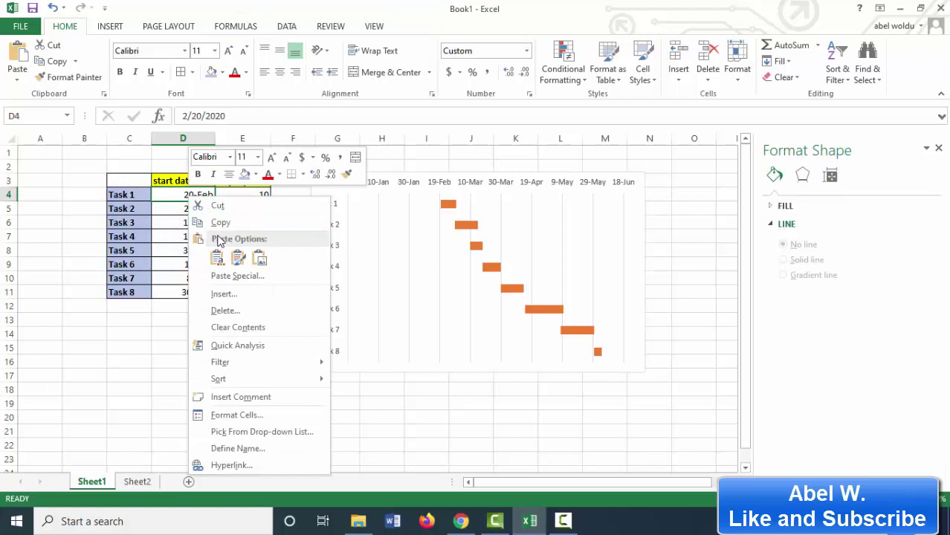
left_click(221, 226)
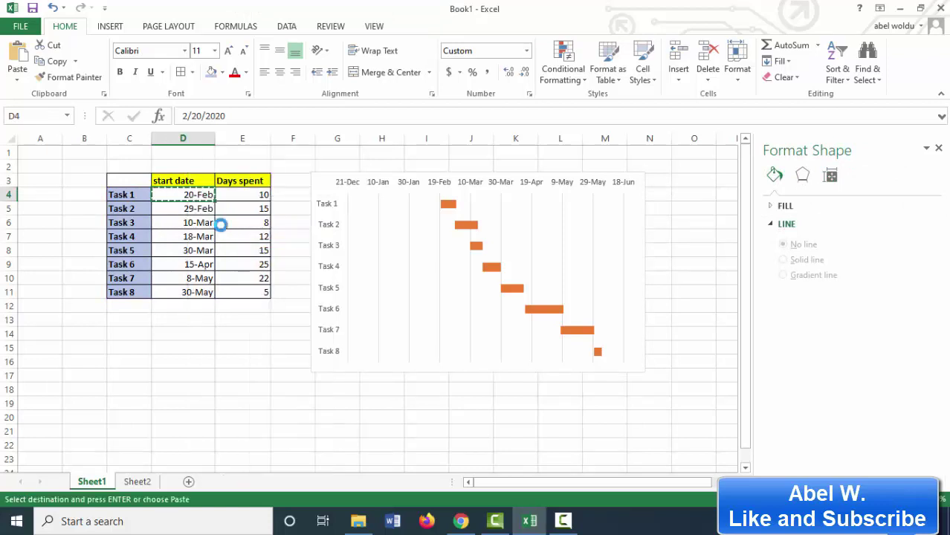
left_click(136, 350)
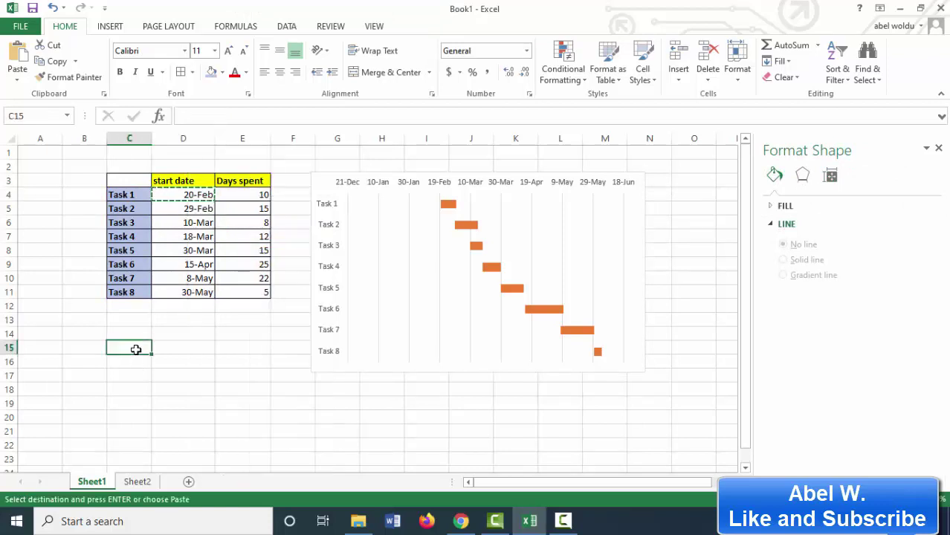
key("ctrl+v")
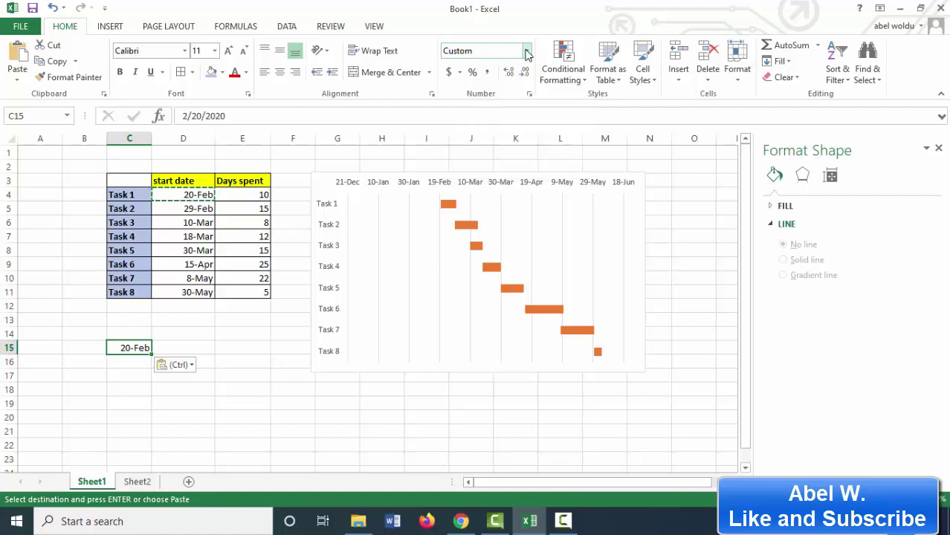
left_click(526, 53)
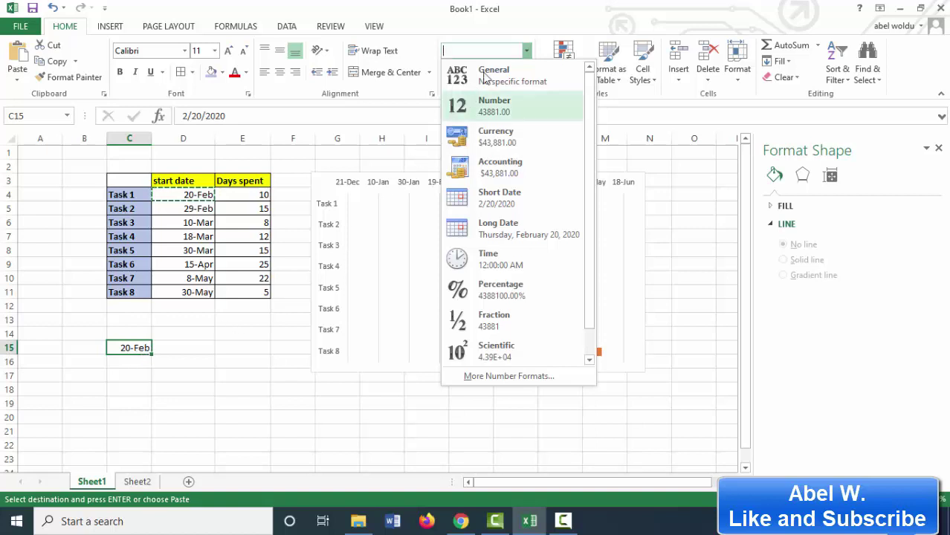
left_click(491, 108)
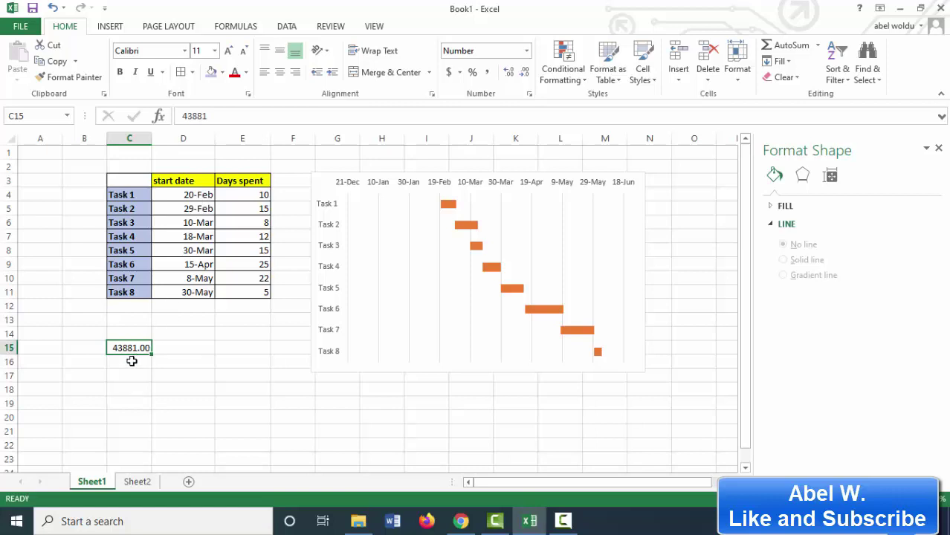
Copy the 30-May start date from D11 into C16 and format it as Number (43981.00).
left_click(192, 293)
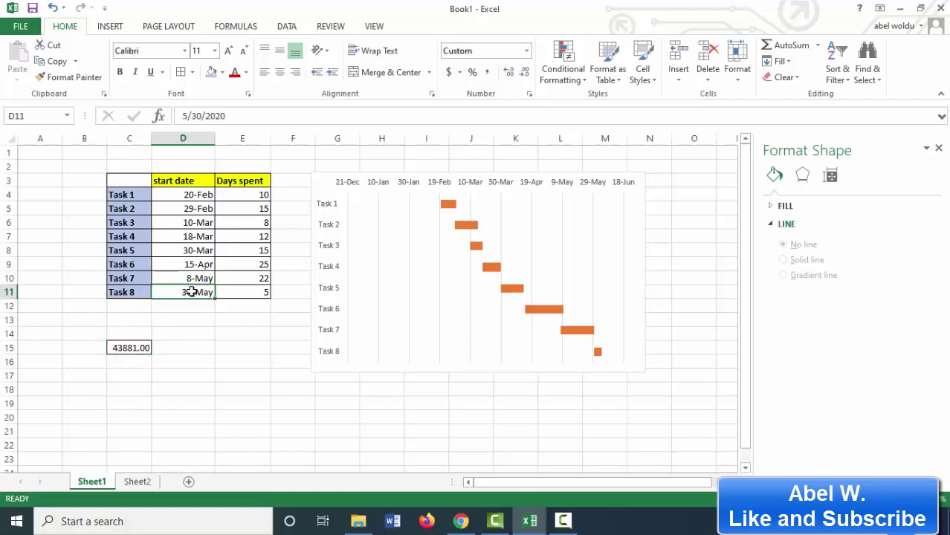
key("ctrl+c")
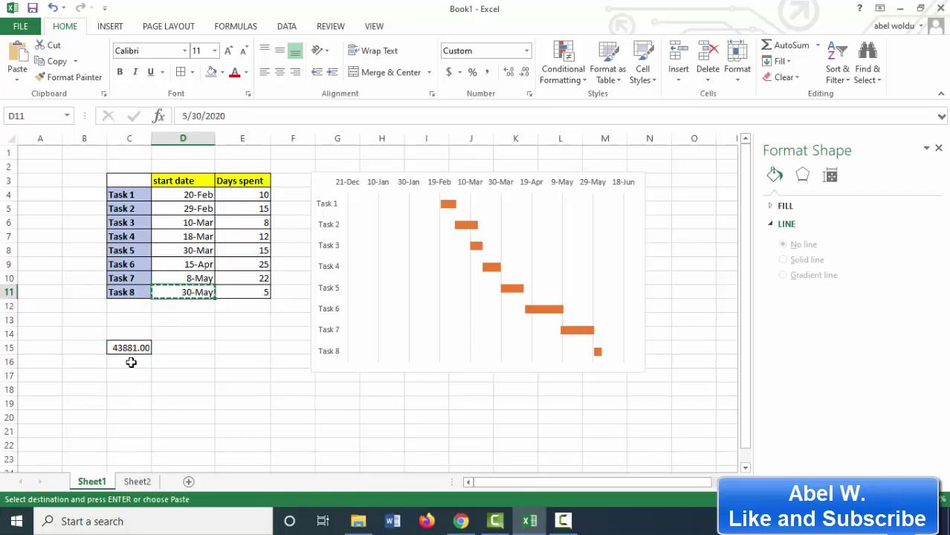
left_click(131, 362)
key("ctrl+v")
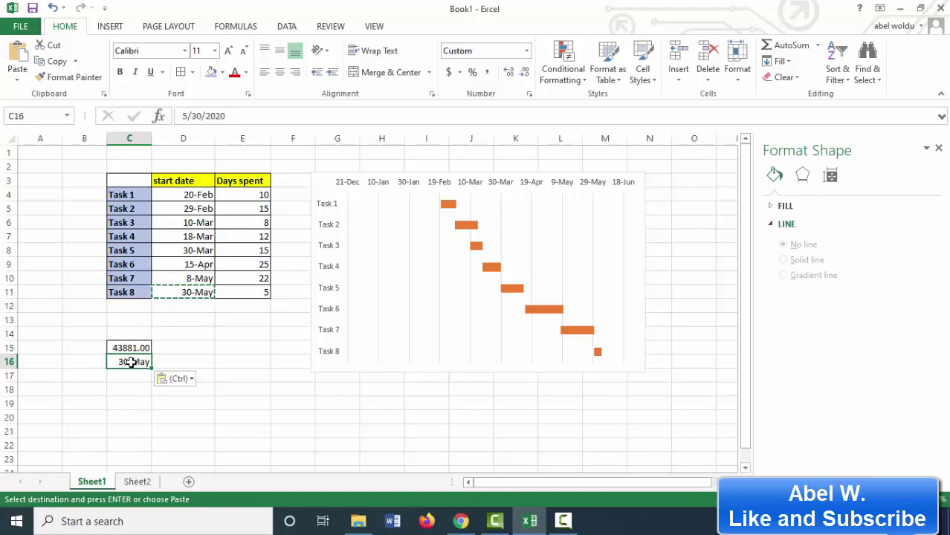
left_click(525, 53)
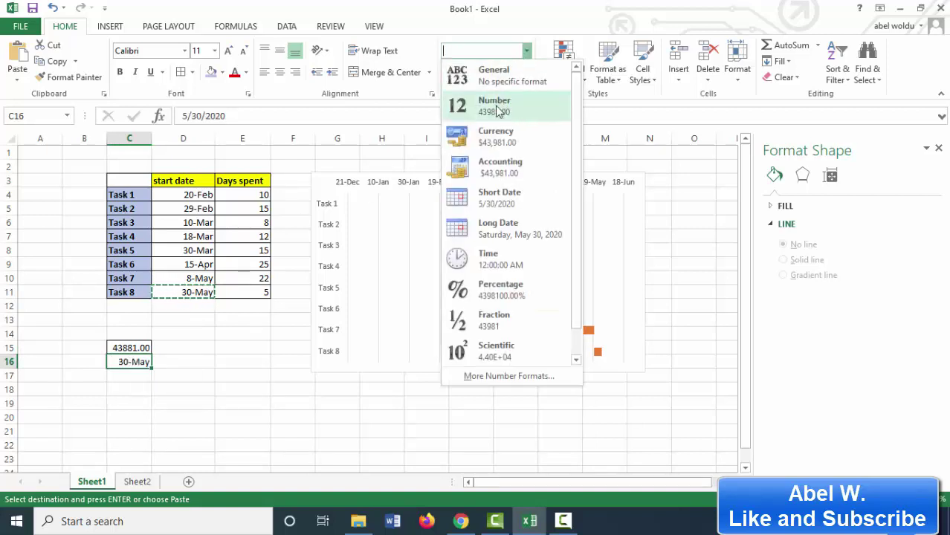
left_click(497, 108)
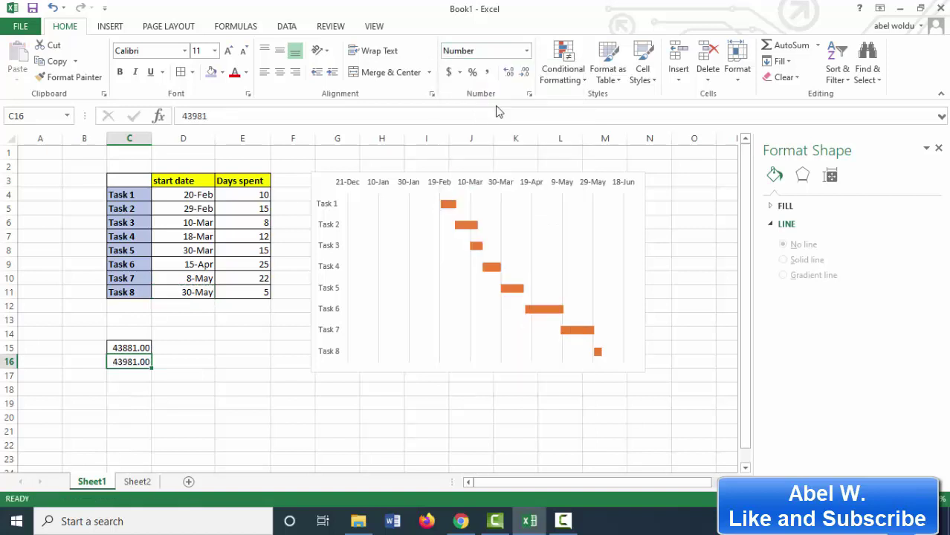
left_click(136, 371)
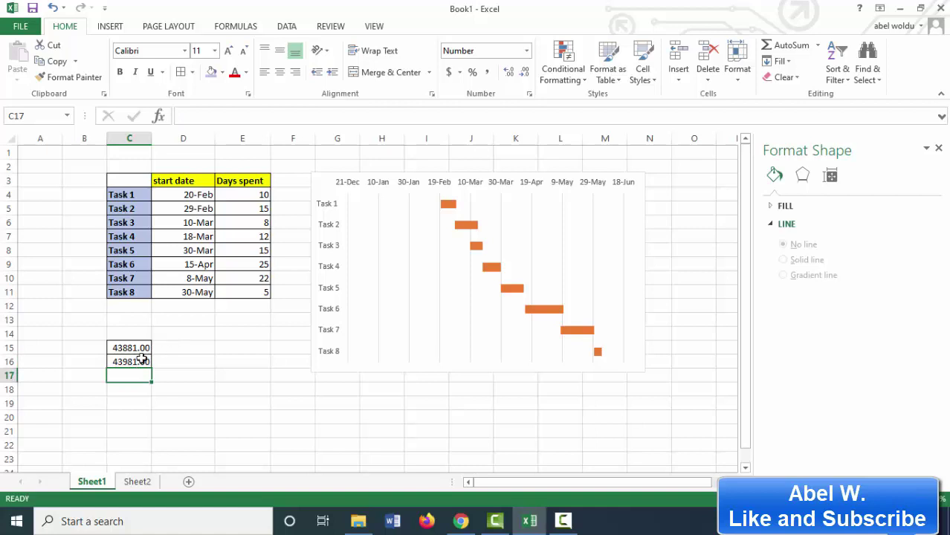
left_click(136, 363)
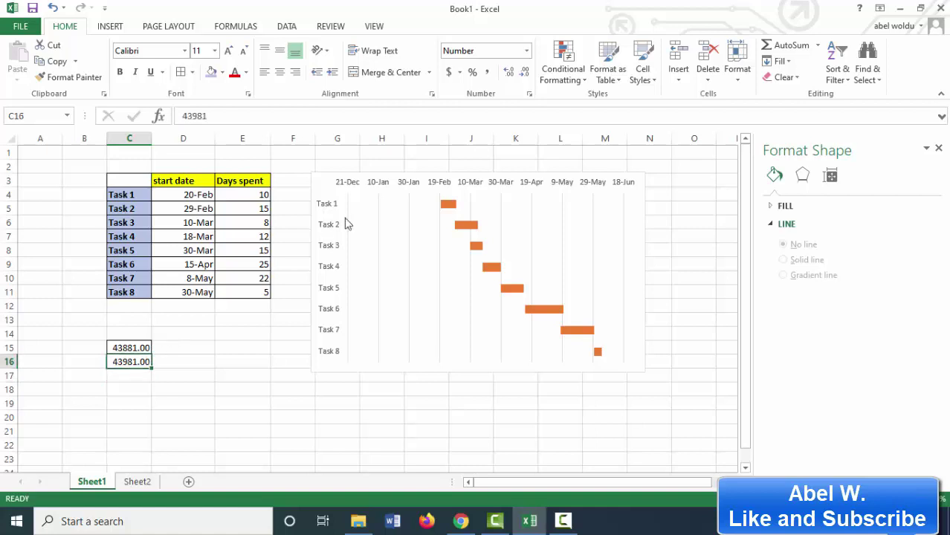
Set the date axis minimum bound to 43881 so the timeline starts at 20-Feb.
left_click(399, 186)
type("43881")
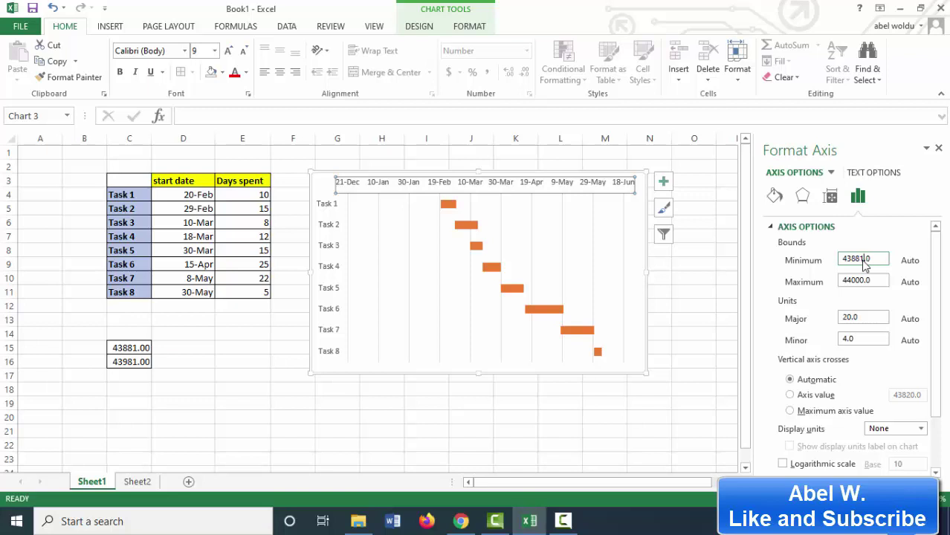
key("Return")
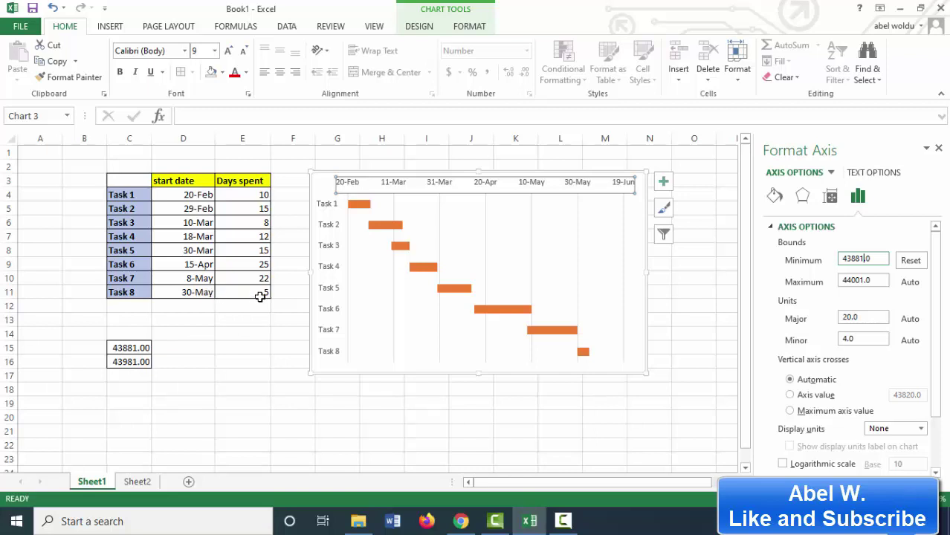
left_click(126, 363)
Enter Jun 8 (43987.00) in C16 and set the date axis maximum bound to 43987.
type("ju")
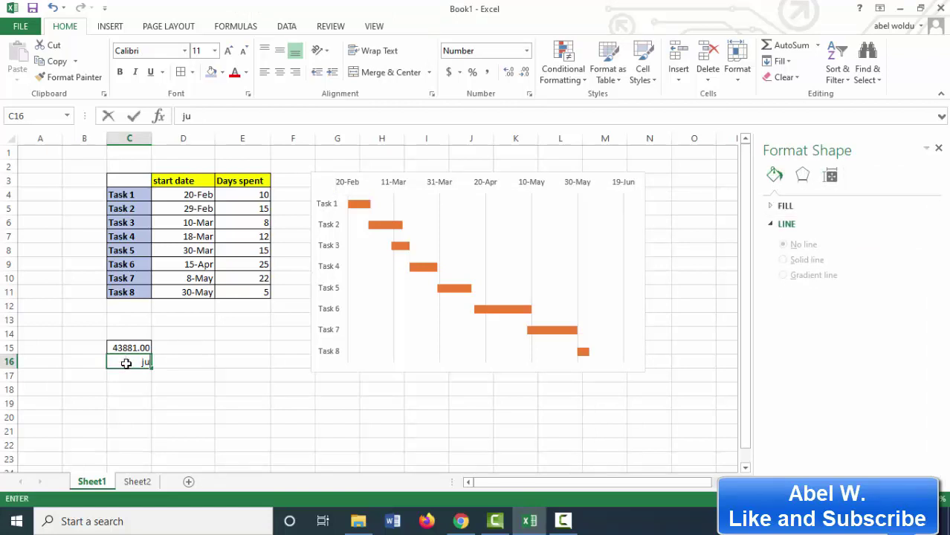
type("n")
type(" 8")
key("Return")
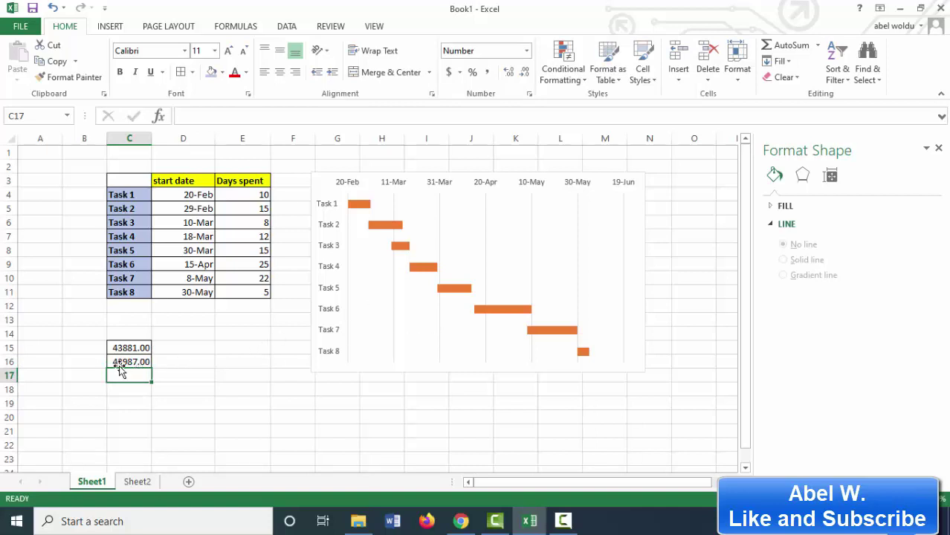
double_click(483, 185)
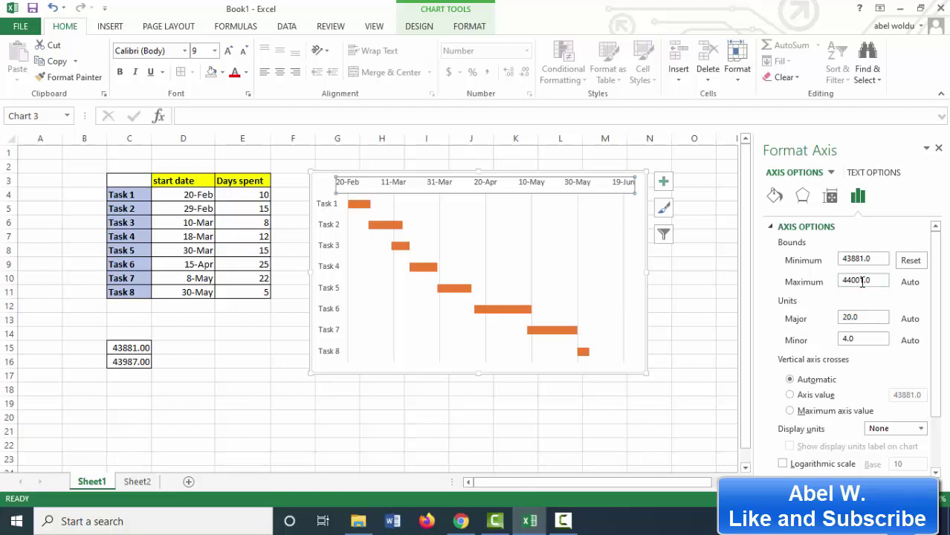
left_click(863, 280)
type("43987")
key("Return")
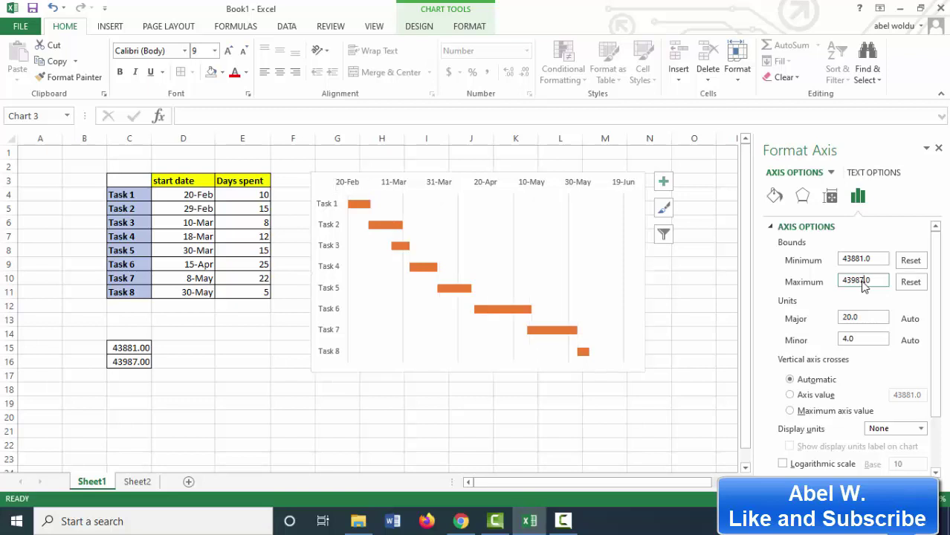
Widen the Gantt chart by dragging its right edge outward.
left_click(627, 374)
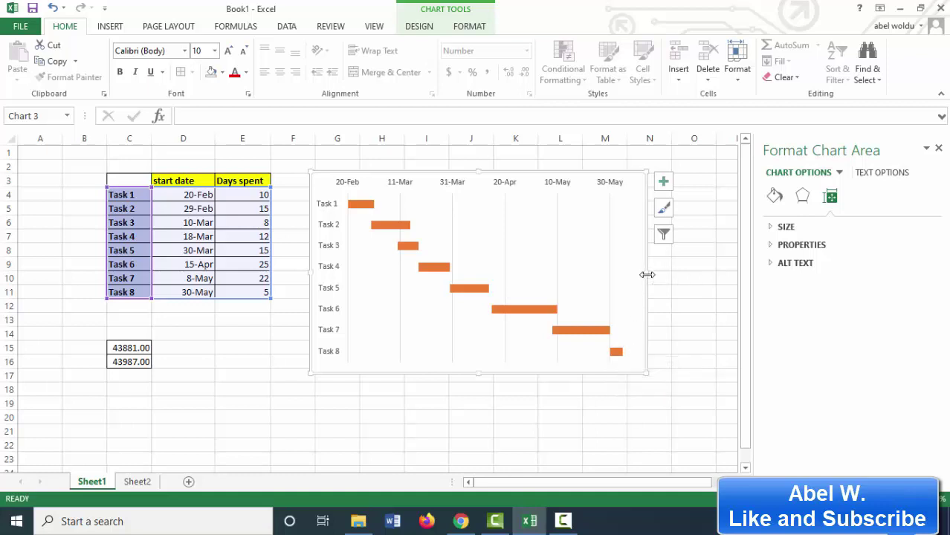
left_click_drag(648, 274, 671, 274)
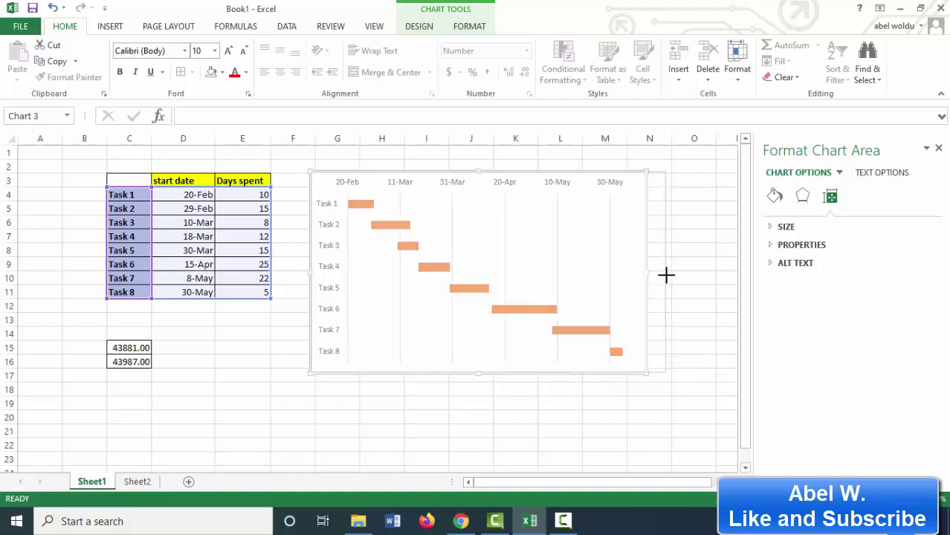
left_click(573, 188)
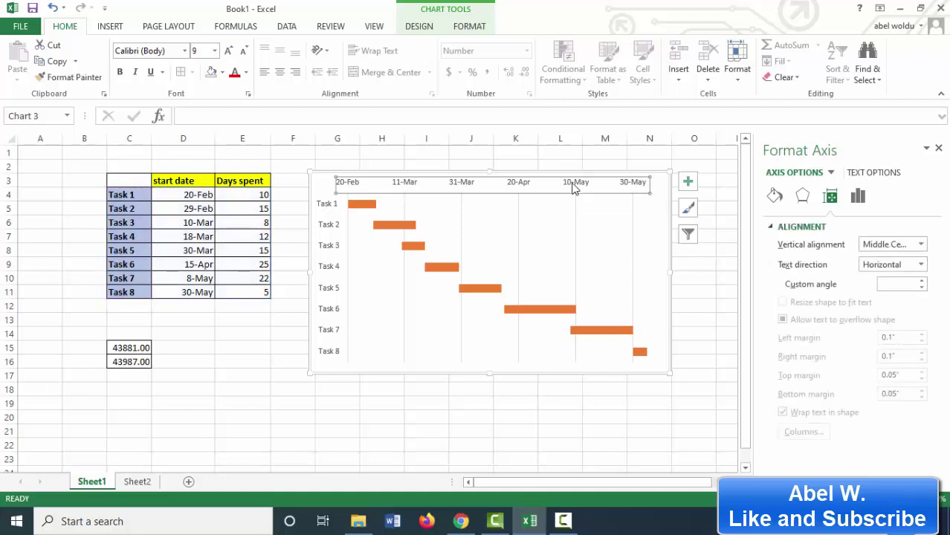
Set the date axis major unit to 10 days, labelling 20-Feb through 30-May.
left_click(859, 197)
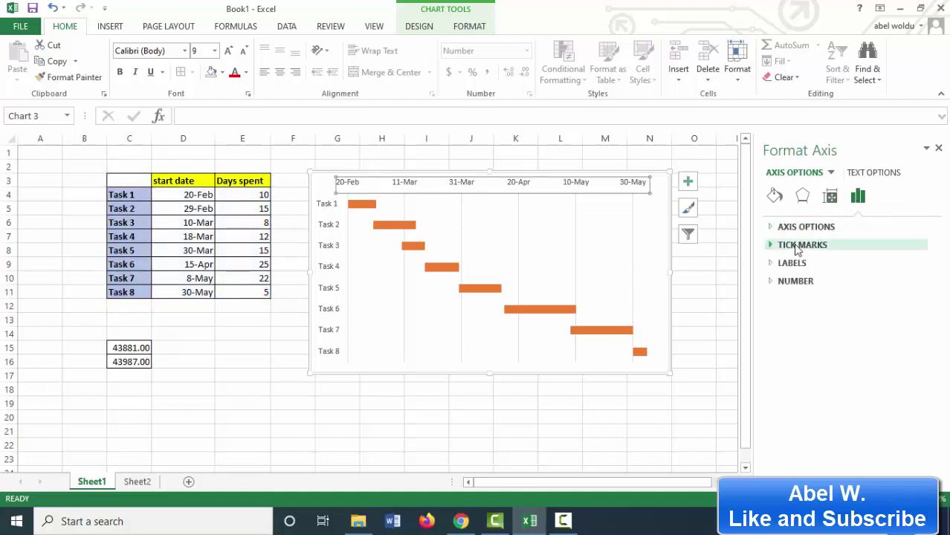
left_click(771, 230)
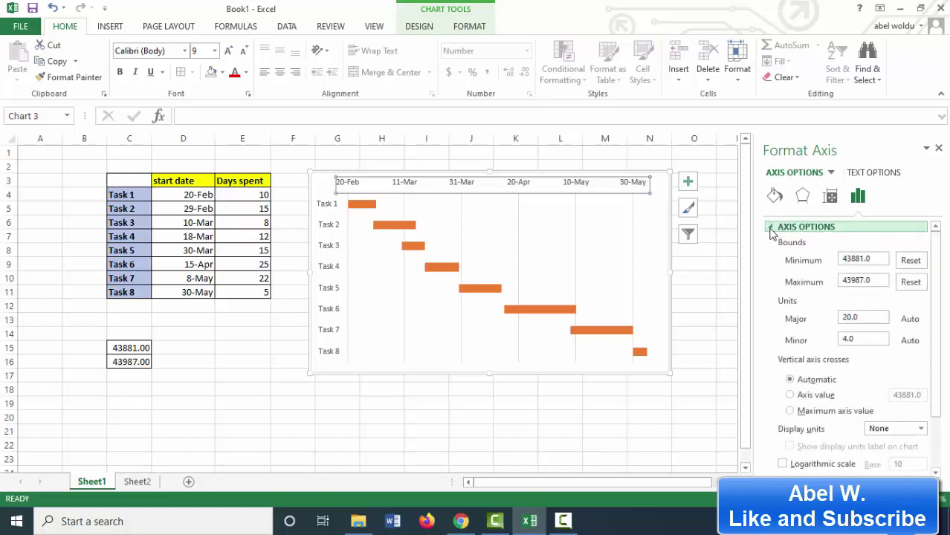
scroll(936, 293, "down", 1)
type("10")
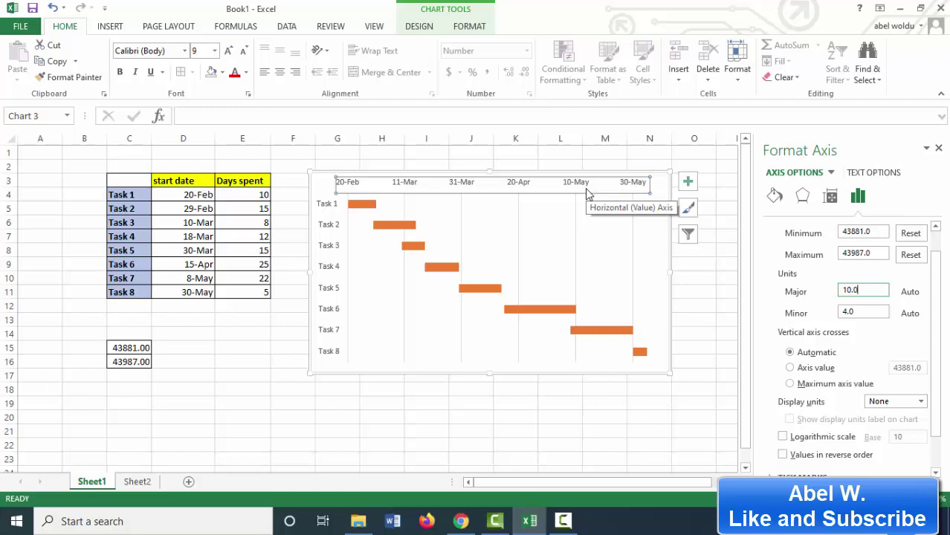
key("Return")
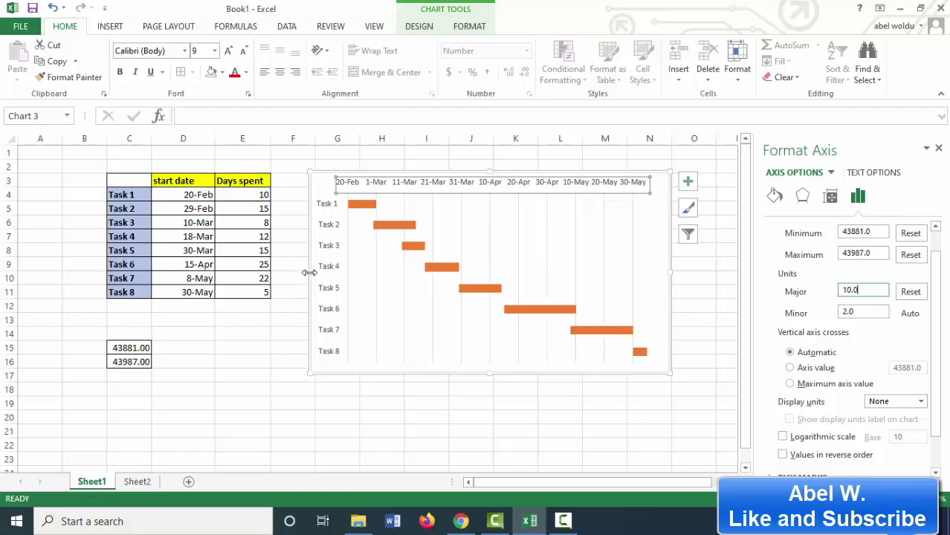
left_click(939, 148)
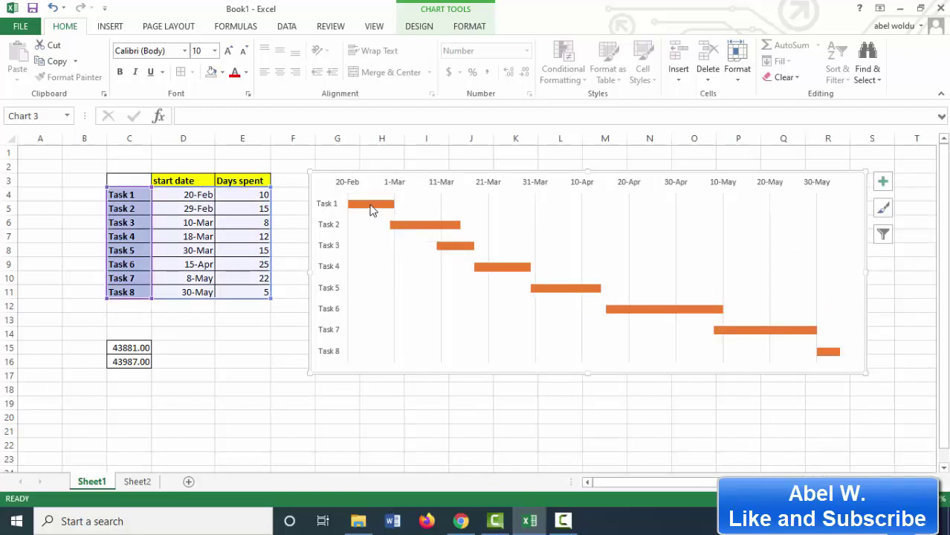
Add data labels showing each duration (10 through 5 days) to the orange task bars.
left_click(372, 208)
right_click(372, 210)
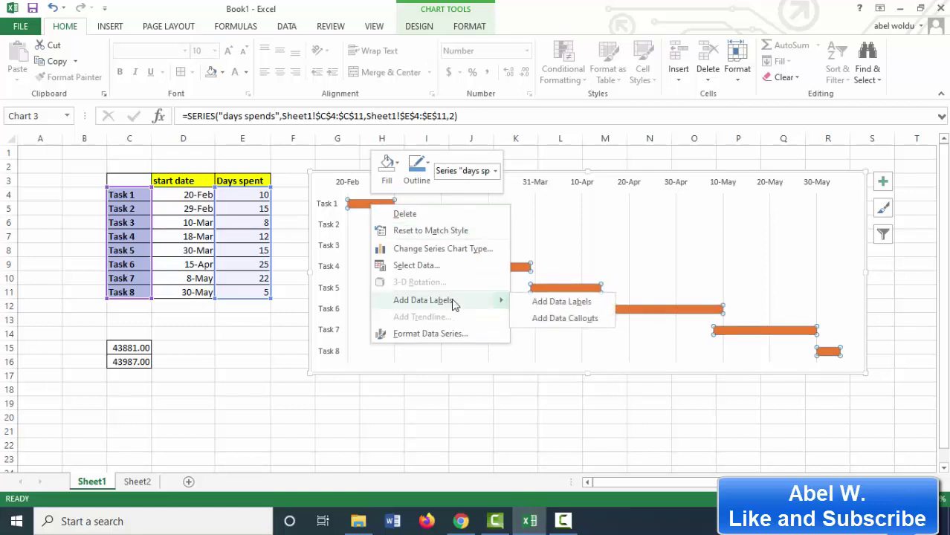
mouse_move(423, 300)
left_click(533, 302)
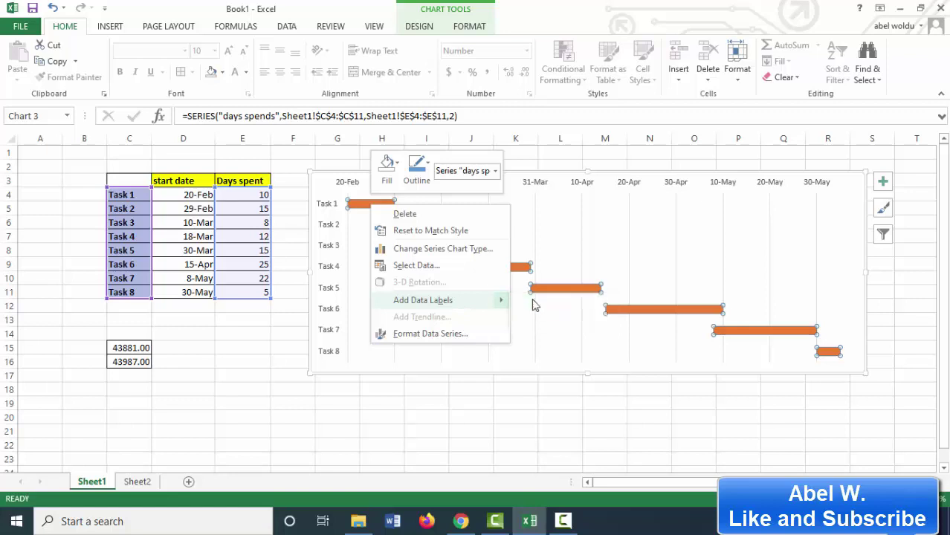
left_click(420, 368)
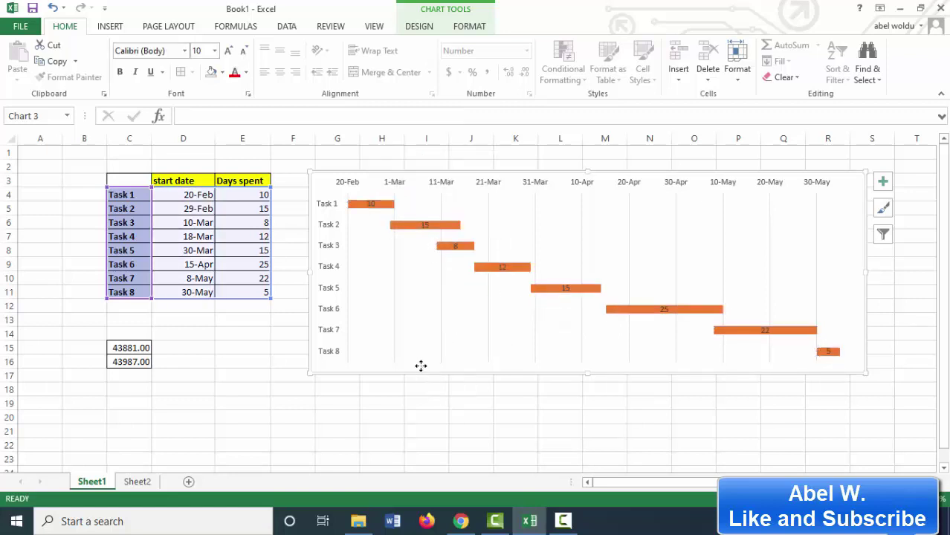
left_click(365, 232)
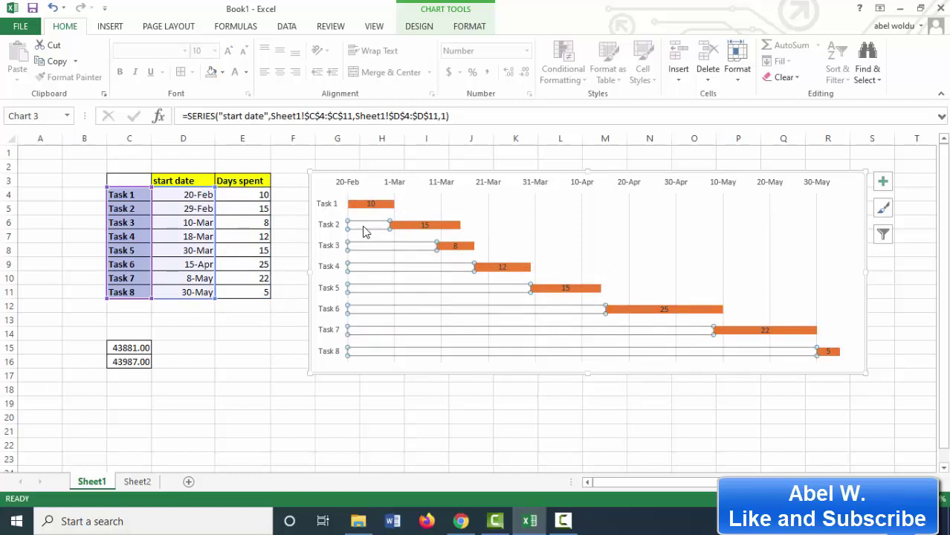
Add data labels to the invisible start-date series.
right_click(364, 232)
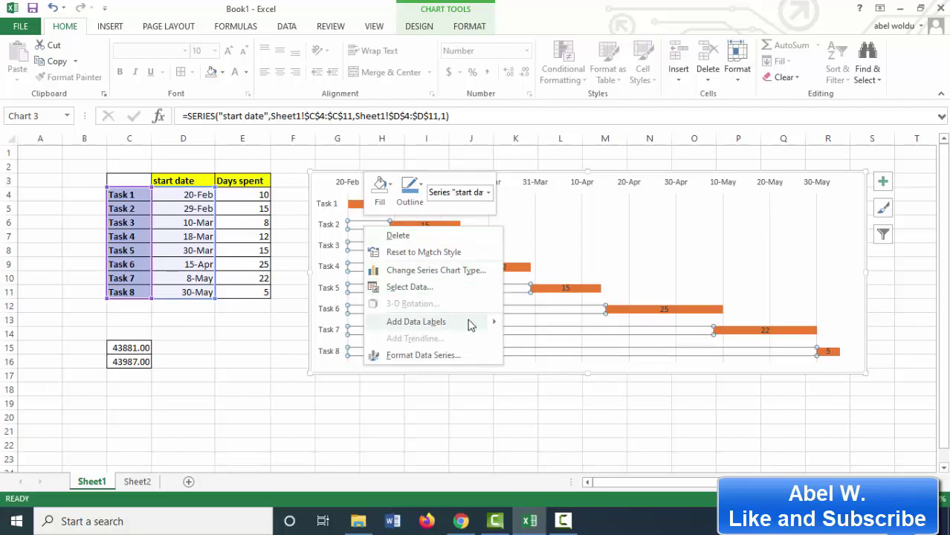
left_click(527, 324)
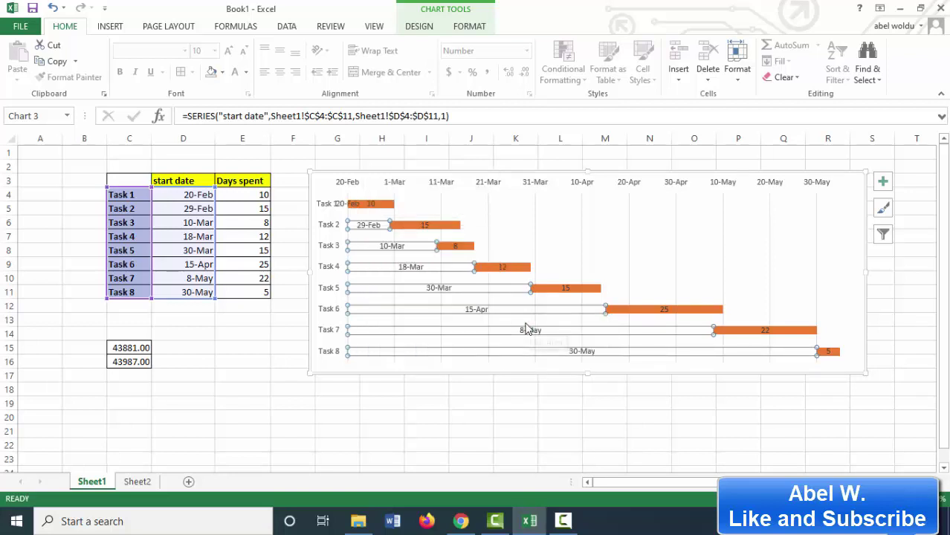
left_click(489, 368)
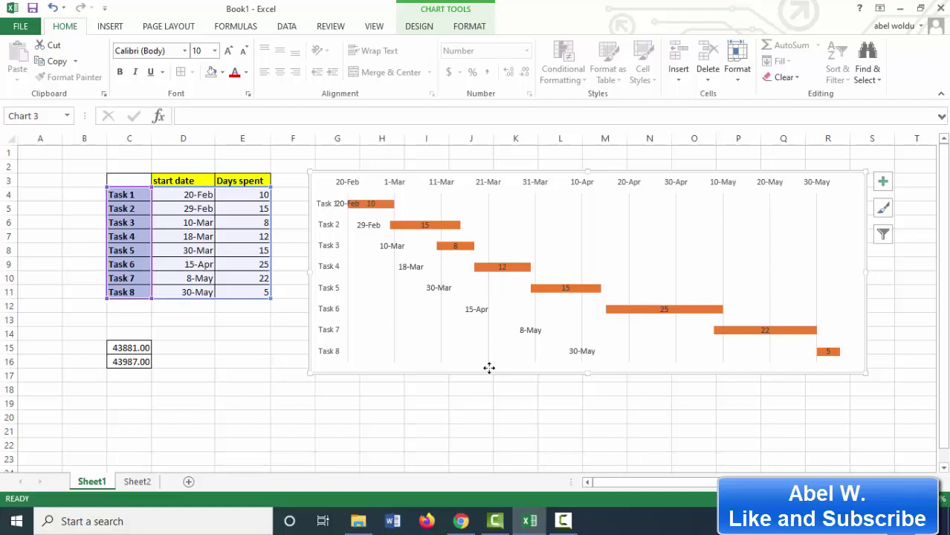
Move the 30-May, 8-May and 15-Apr labels beside the Task 8, 7 and 6 bars.
left_click(583, 356)
left_click(582, 354)
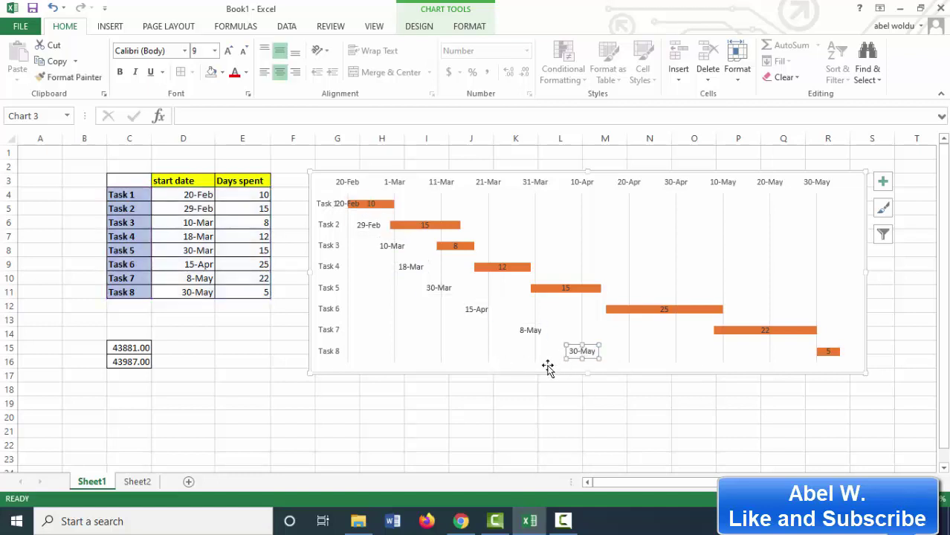
left_click(578, 352)
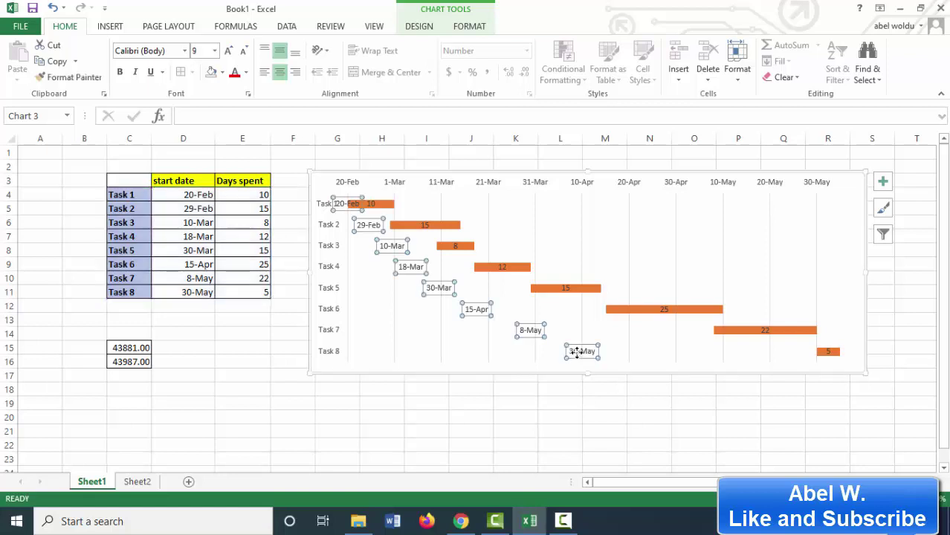
left_click(577, 352)
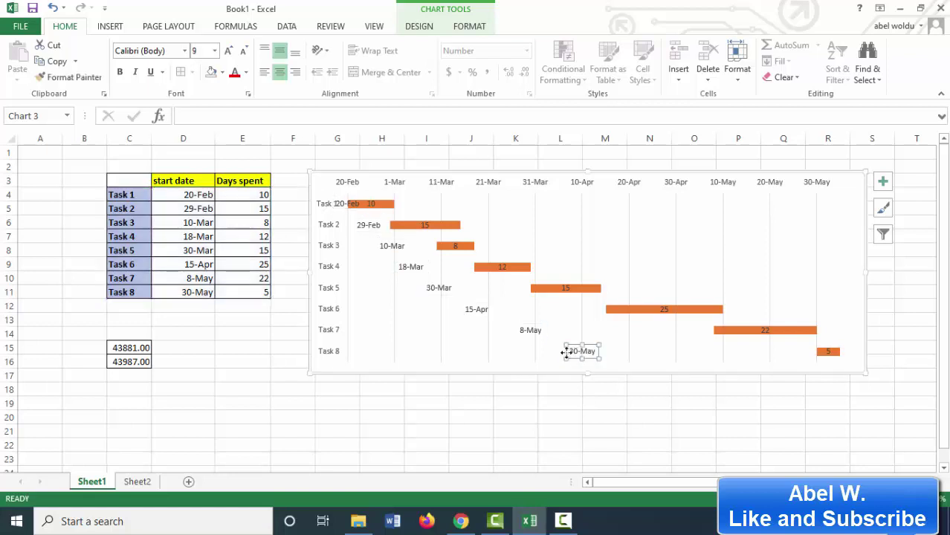
mouse_move(569, 354)
left_mouse_down()
mouse_move(790, 374)
mouse_move(785, 354)
left_mouse_up()
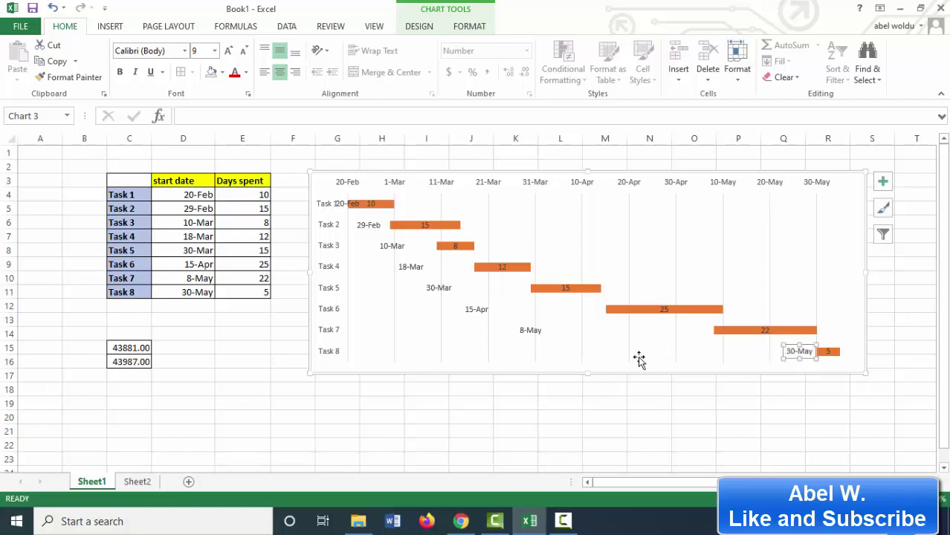
left_click(530, 331)
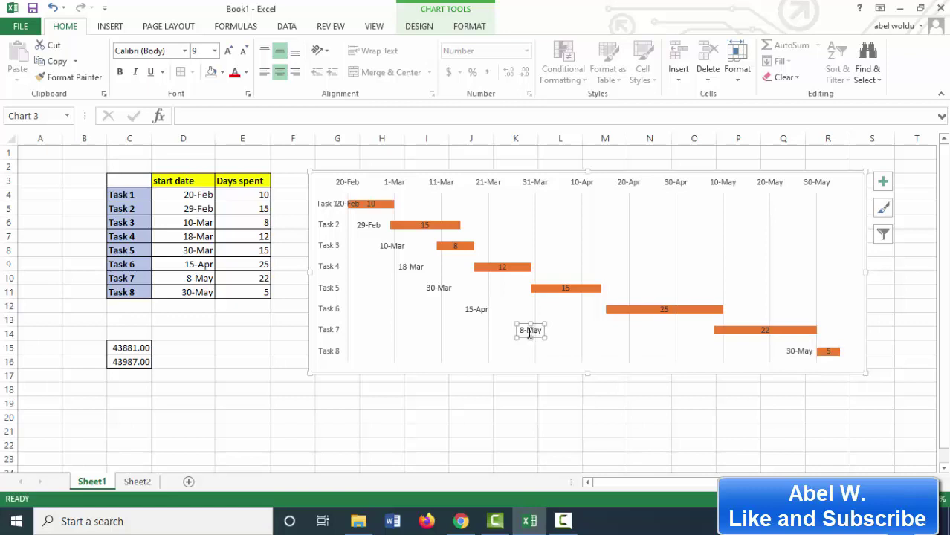
left_click_drag(527, 328, 685, 333)
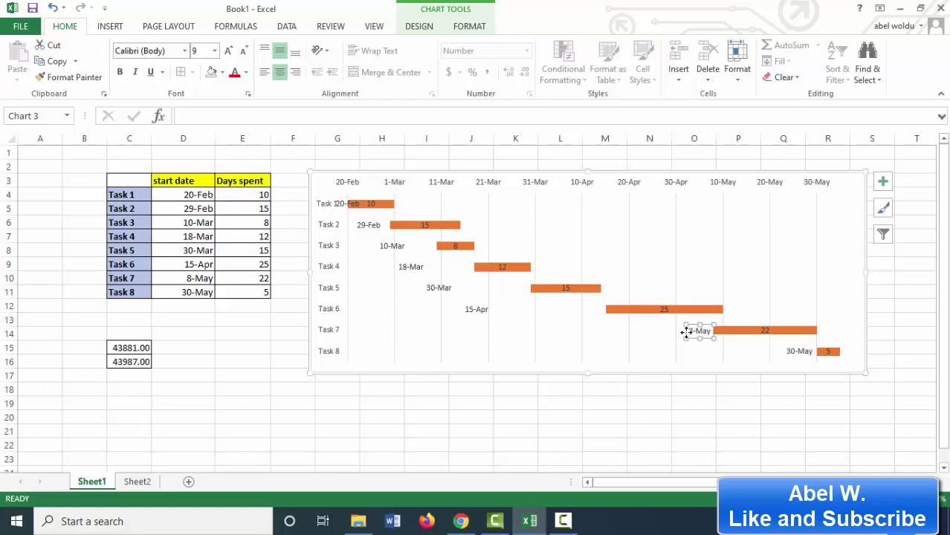
left_click(476, 310)
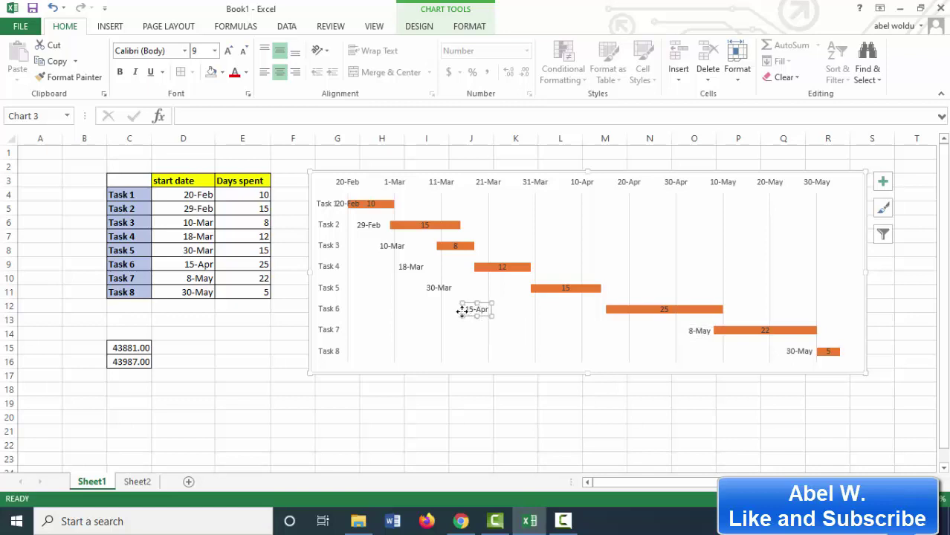
left_click_drag(461, 310, 577, 312)
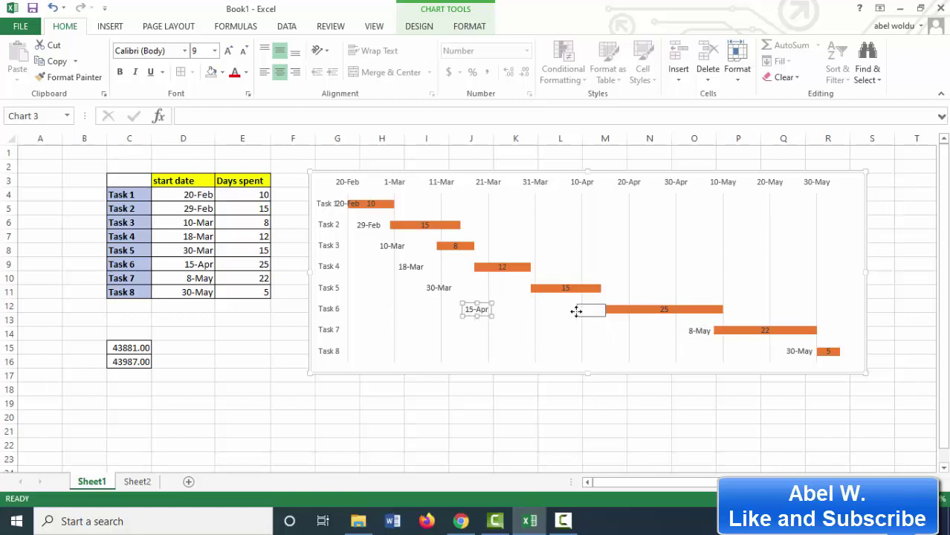
Move the 30-Mar, 18-Mar, 10-Mar and 29-Feb labels beside the Task 5 to 2 bars.
left_click_drag(431, 289, 500, 288)
left_click(410, 267)
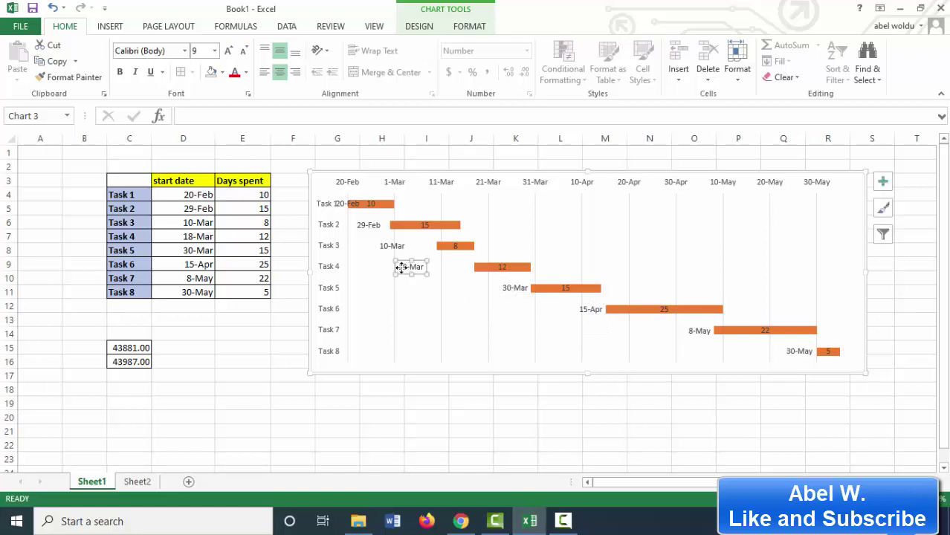
left_click_drag(410, 267, 450, 268)
left_click(380, 246)
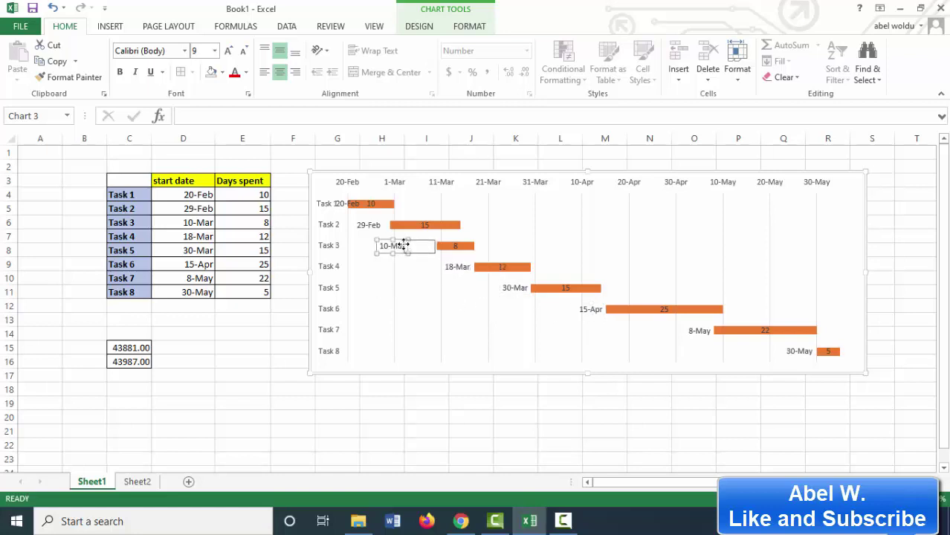
mouse_move(379, 246)
left_mouse_down()
mouse_move(405, 246)
mouse_move(371, 225)
left_mouse_up()
left_click(365, 225)
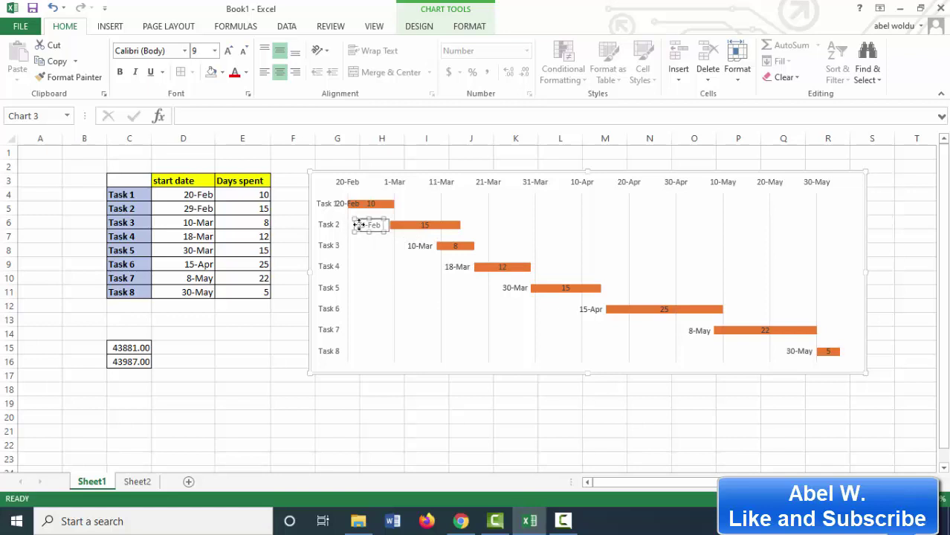
left_click(883, 183)
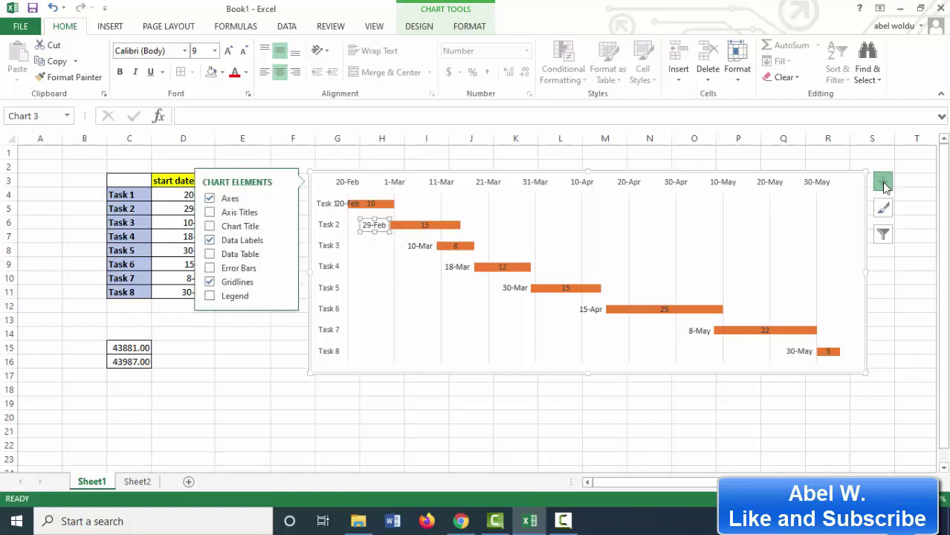
Add the chart title 'proposal schedule / project schedule' and nudge the chart into place.
left_click(210, 226)
type("prposal")
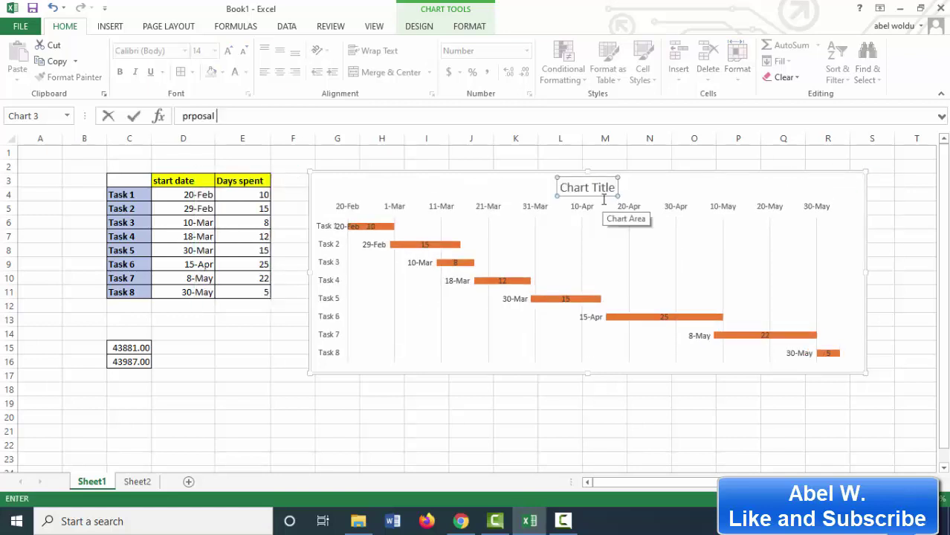
key("BackSpace")
key("BackSpace")
key("BackSpace")
type("roposal schedule / project s")
type("chedule")
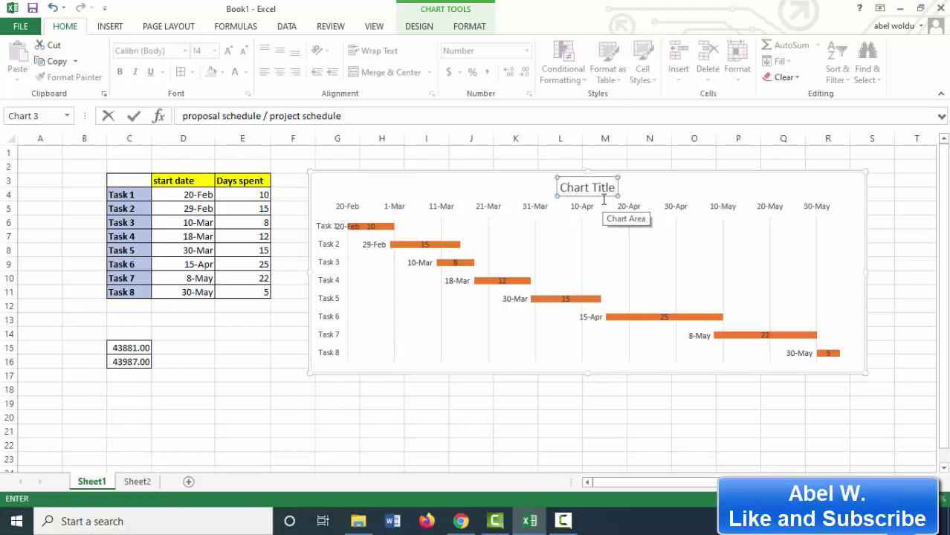
key("Return")
mouse_move(787, 182)
left_mouse_down()
mouse_move(764, 196)
mouse_move(768, 183)
left_mouse_up()
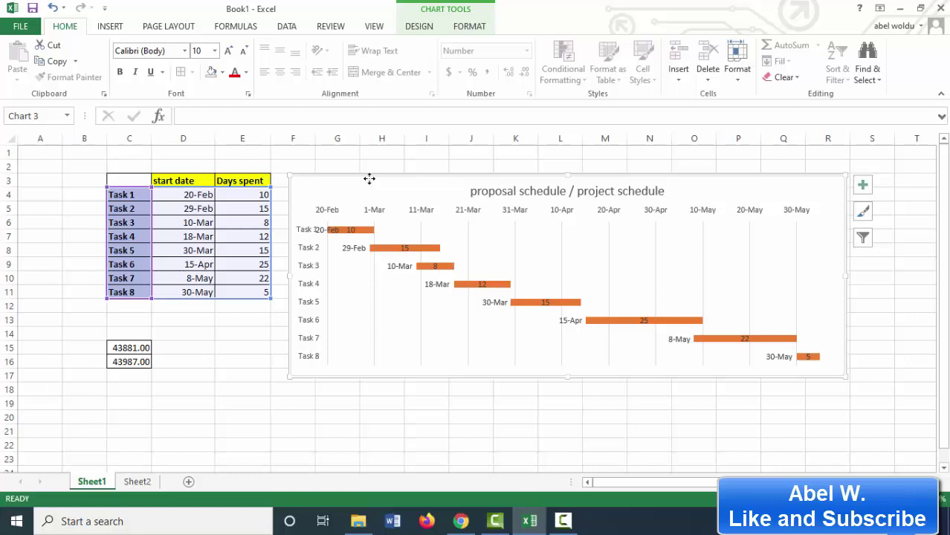
left_click_drag(369, 180, 383, 184)
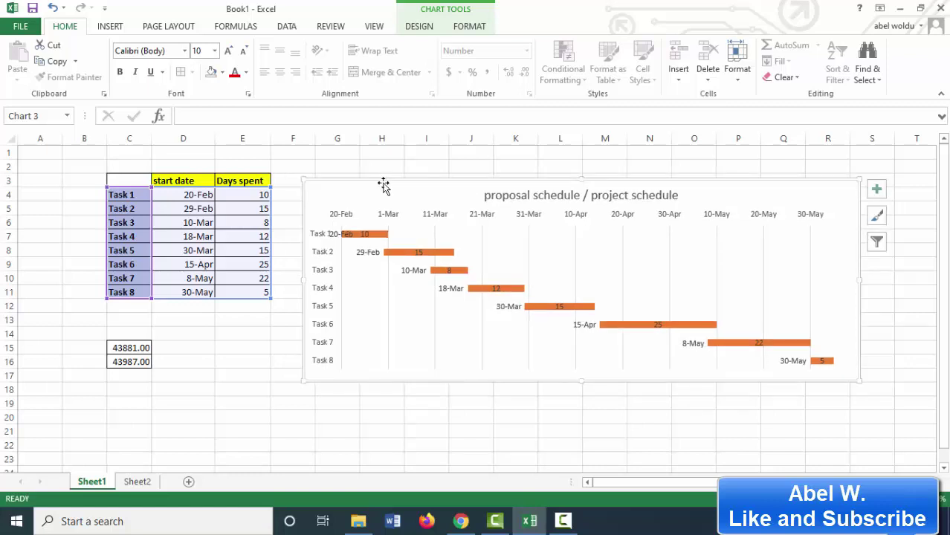
Set Task 1's duration in E4 to 8 and Task 8's in E11 to 15 days.
left_click(240, 194)
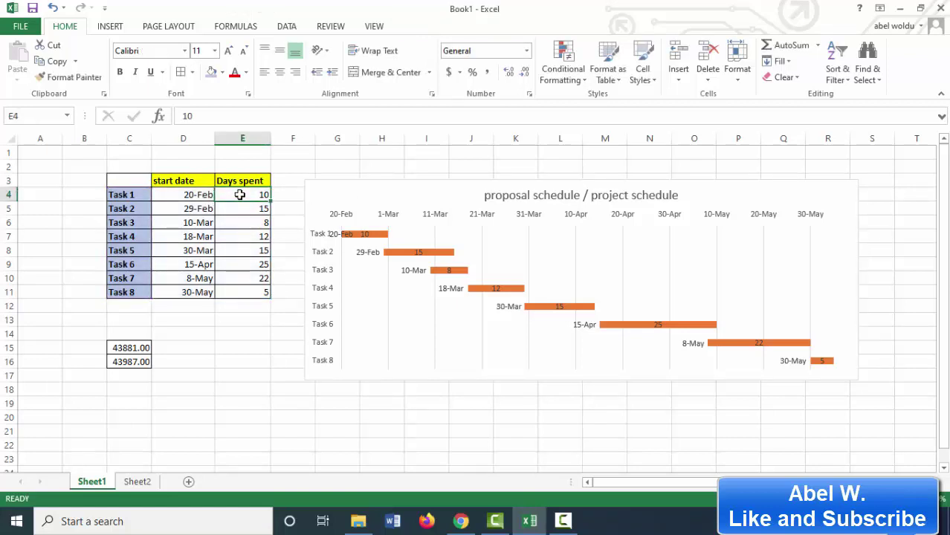
type("8")
key("Return")
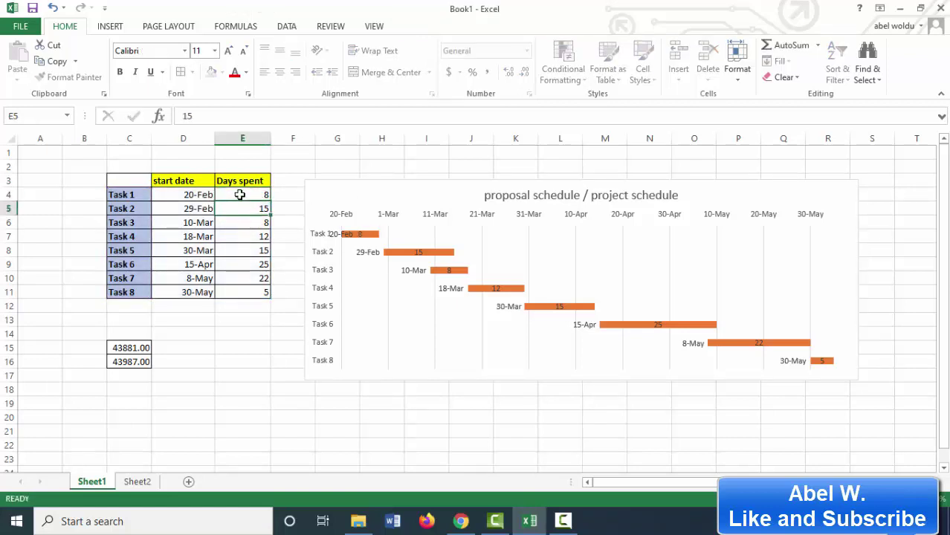
left_click(253, 294)
type("15")
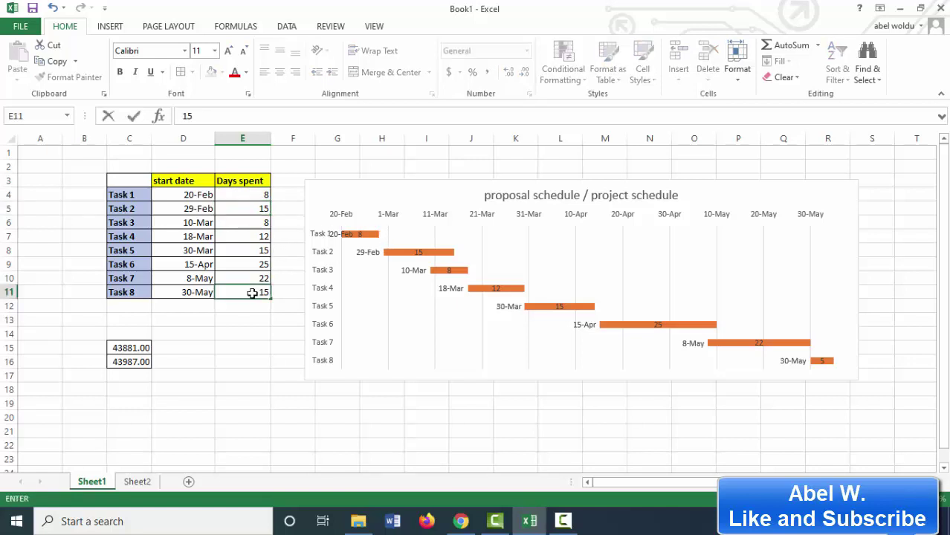
key("Return")
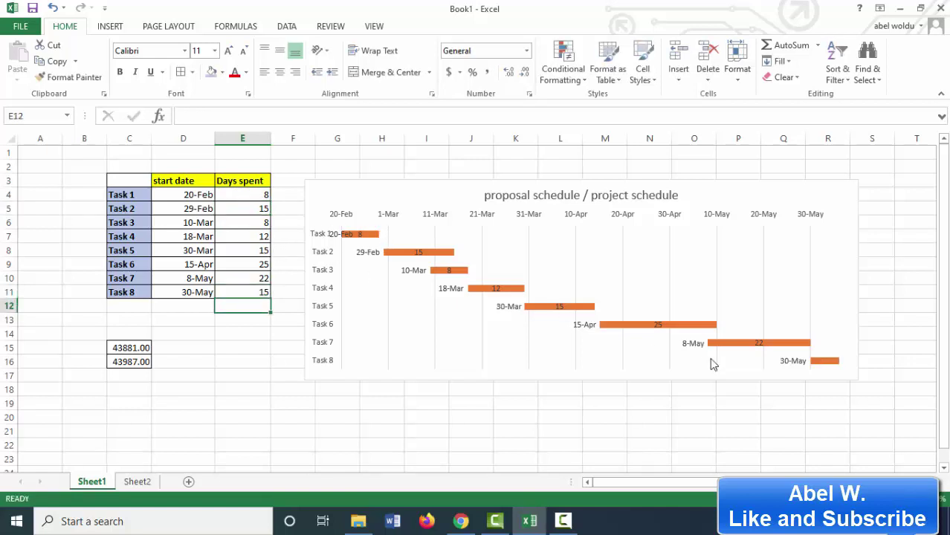
Stretch the Gantt chart wider to the right.
left_click(852, 292)
left_click_drag(861, 279, 901, 279)
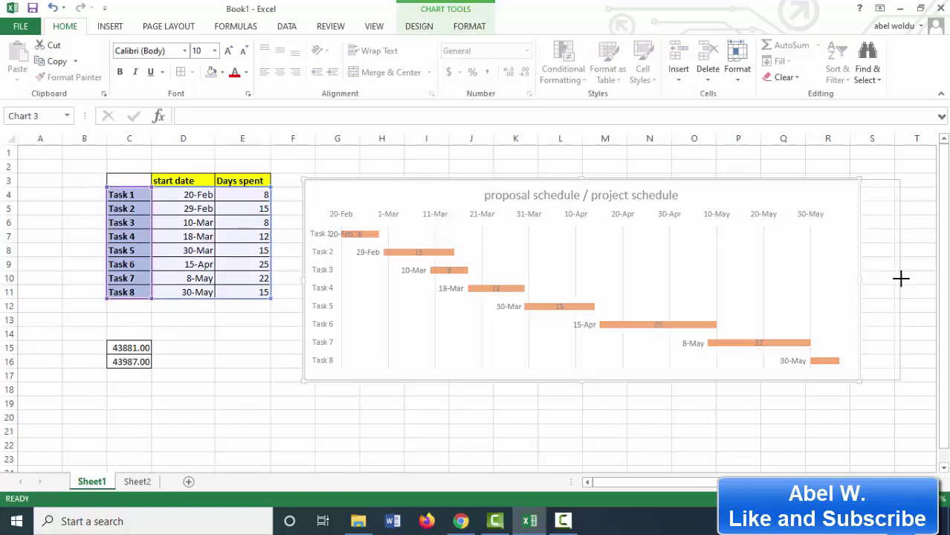
left_click(245, 278)
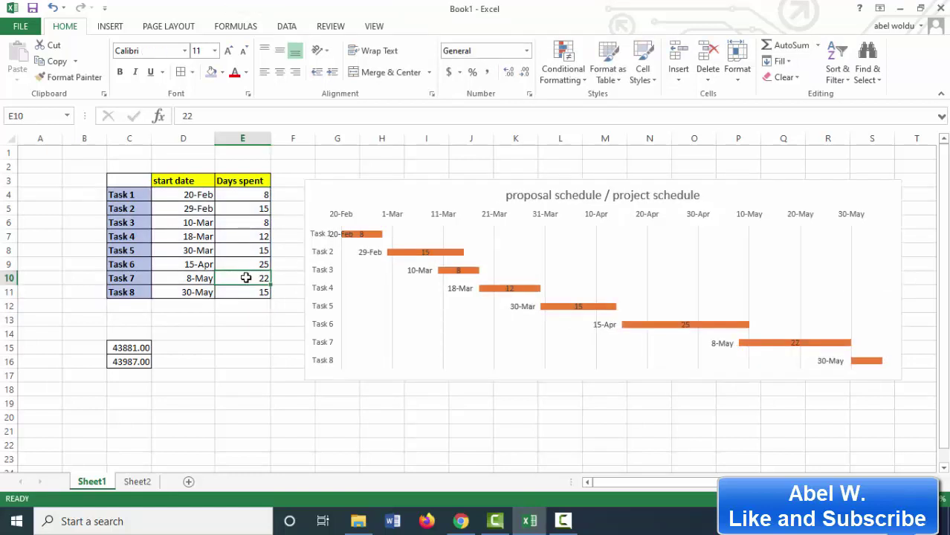
left_click(249, 263)
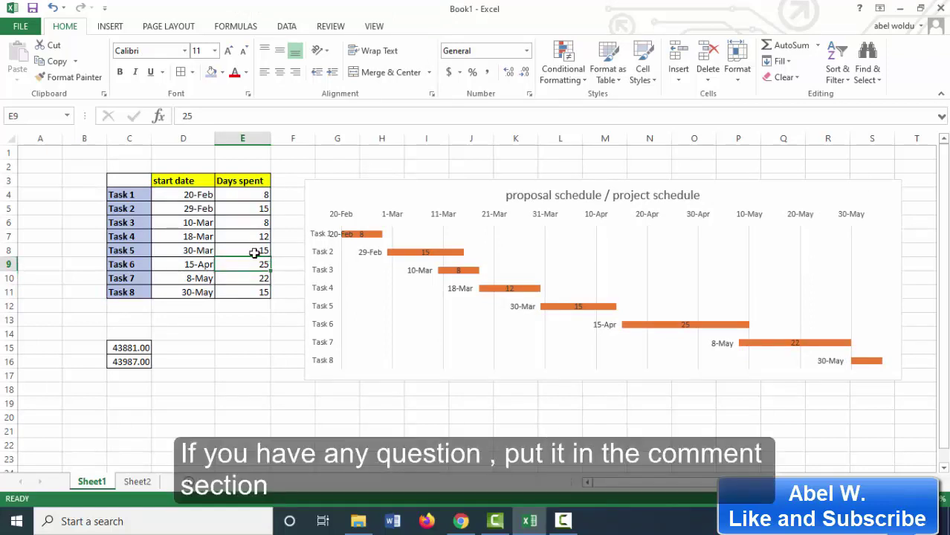
left_click(254, 252)
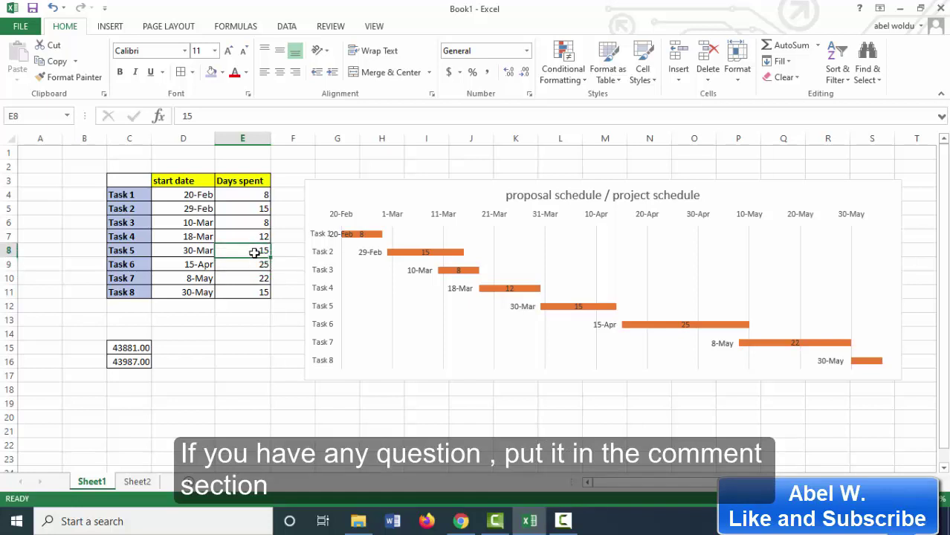